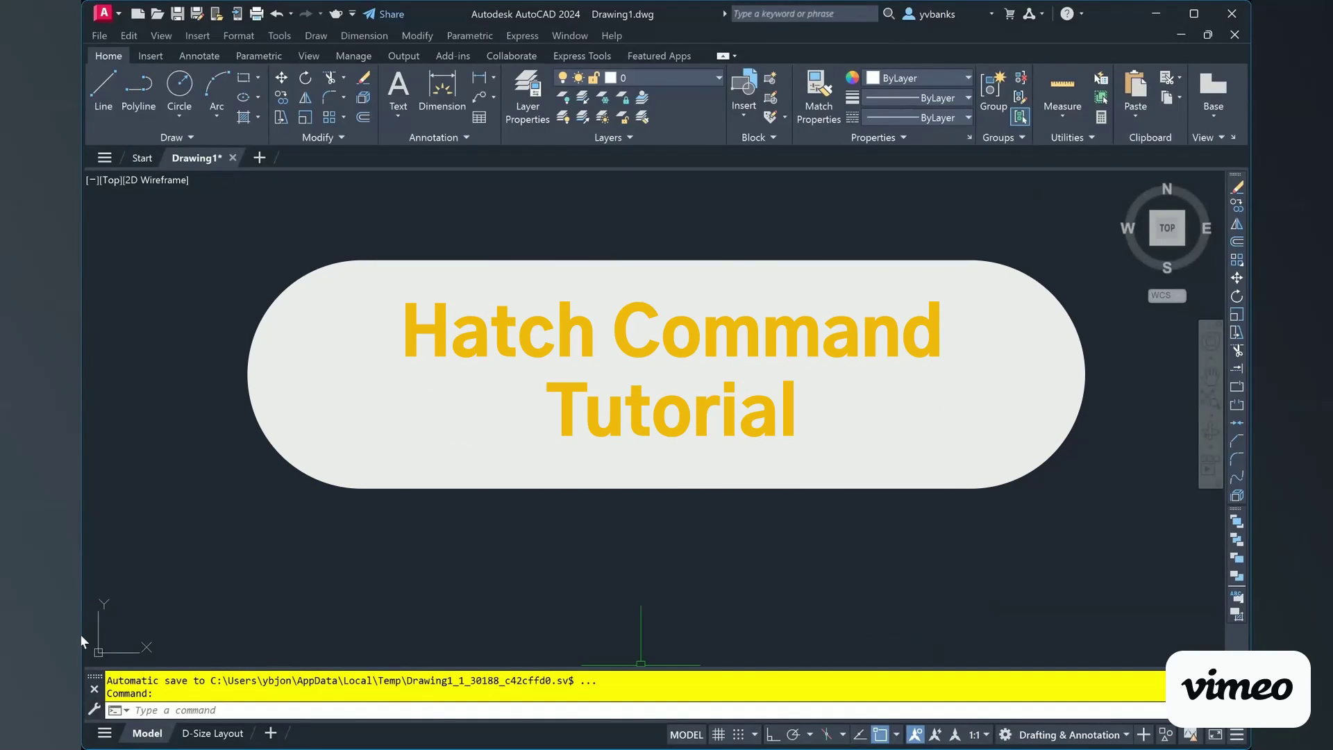
# - Draw two separate rectangles side by side, a nearly square one on the left and a tall narrow one on the right
pyautogui.click(243, 77)
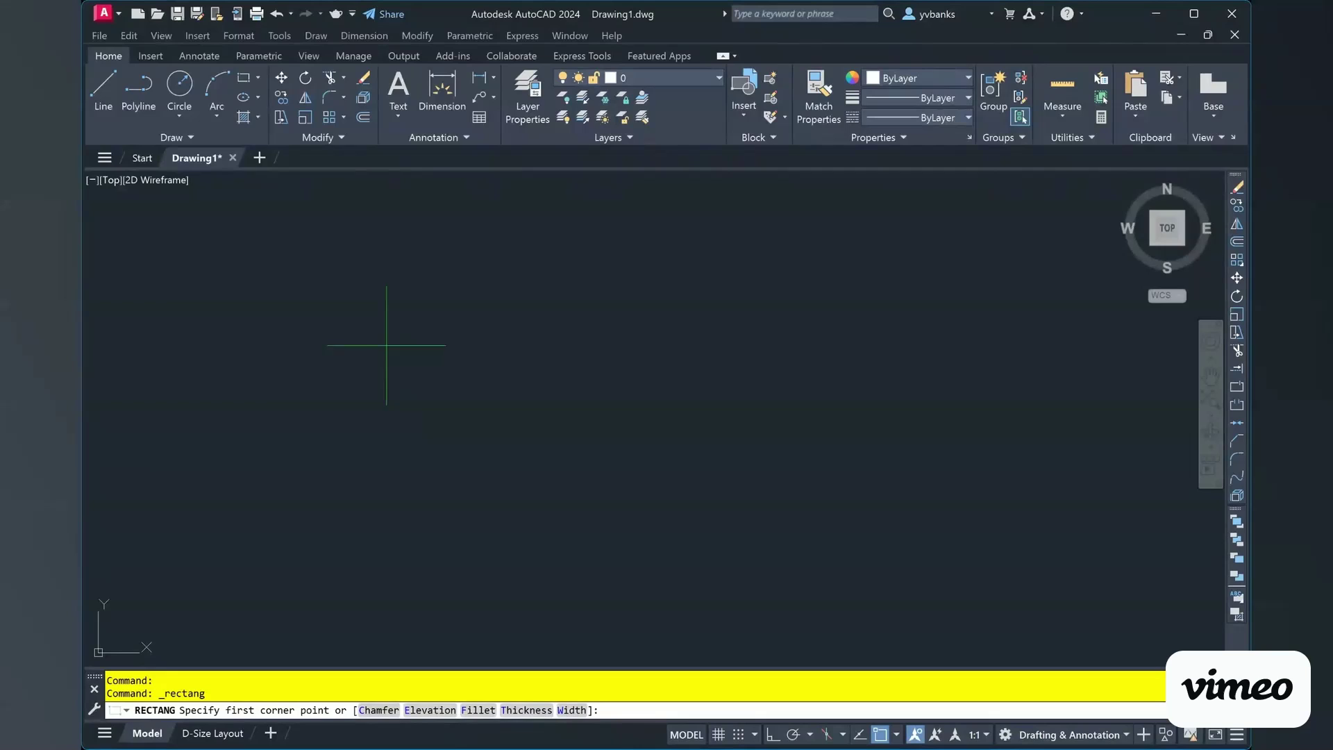
pyautogui.click(375, 335)
pyautogui.click(588, 522)
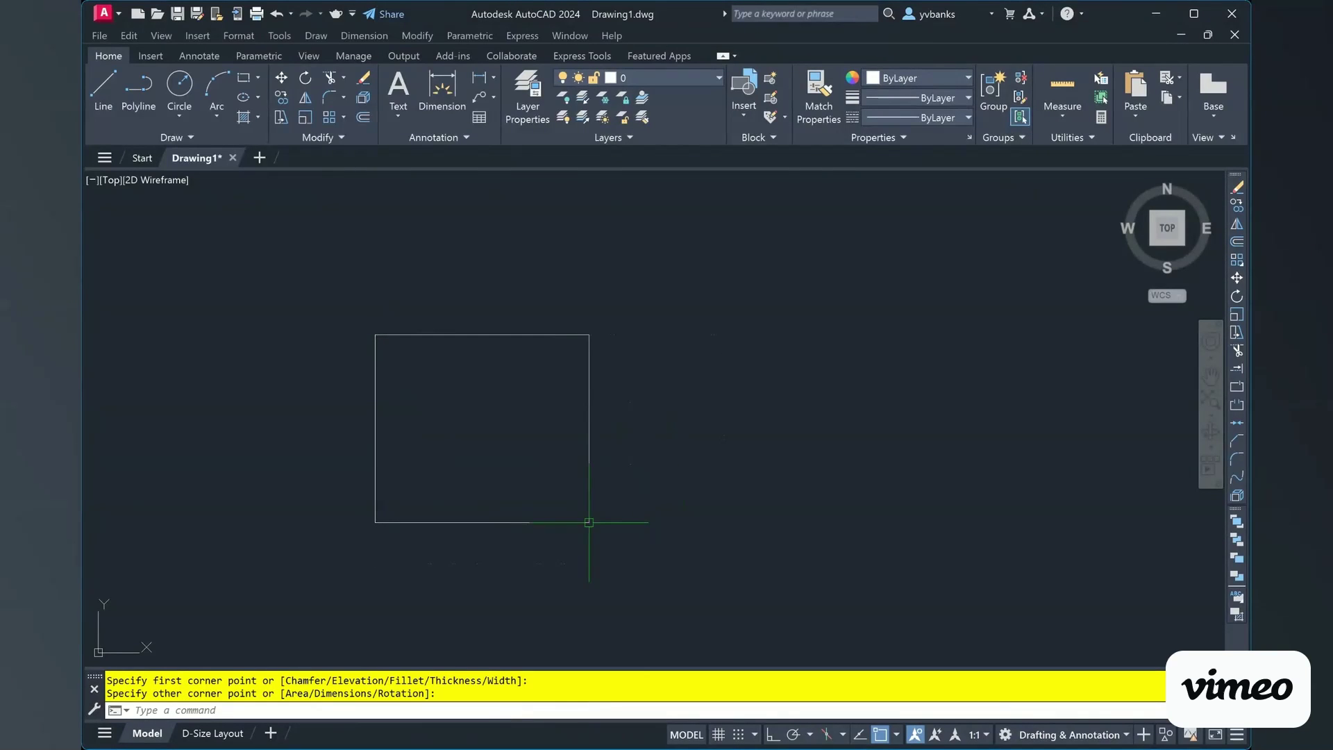
pyautogui.click(247, 78)
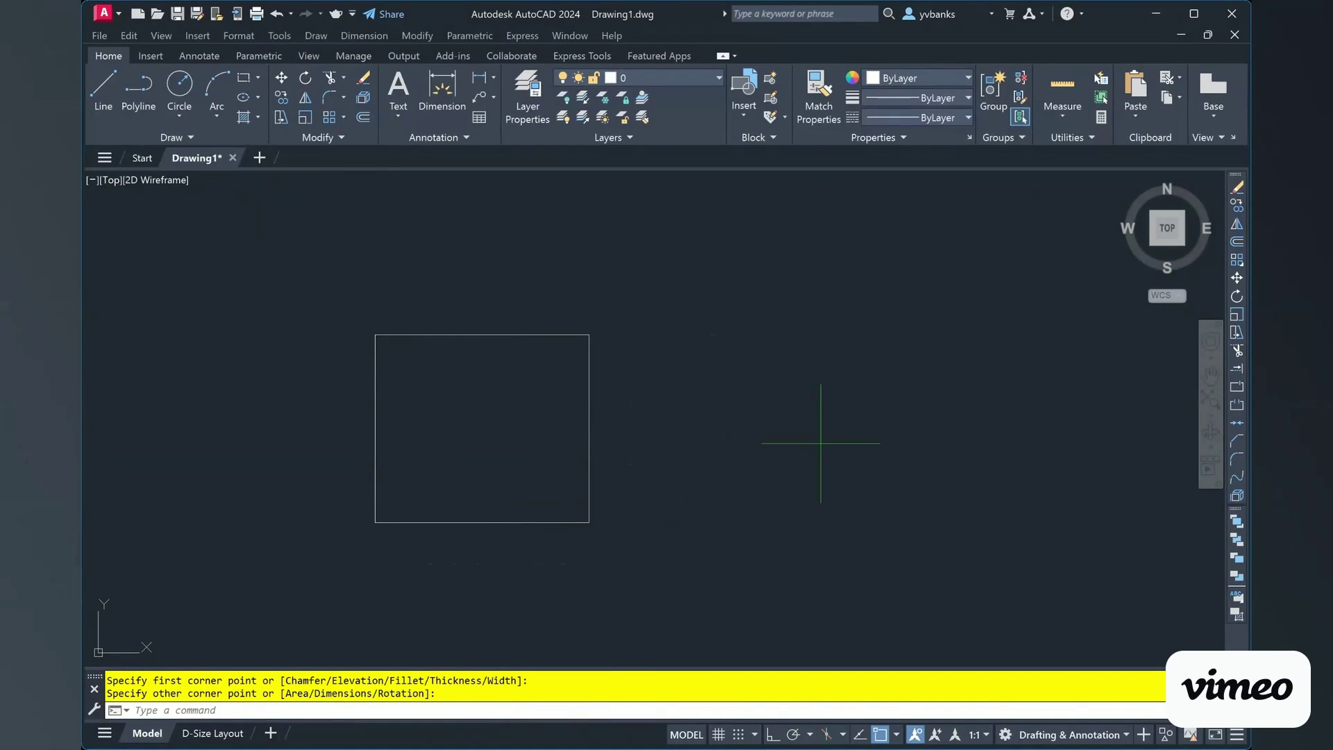
pyautogui.click(719, 254)
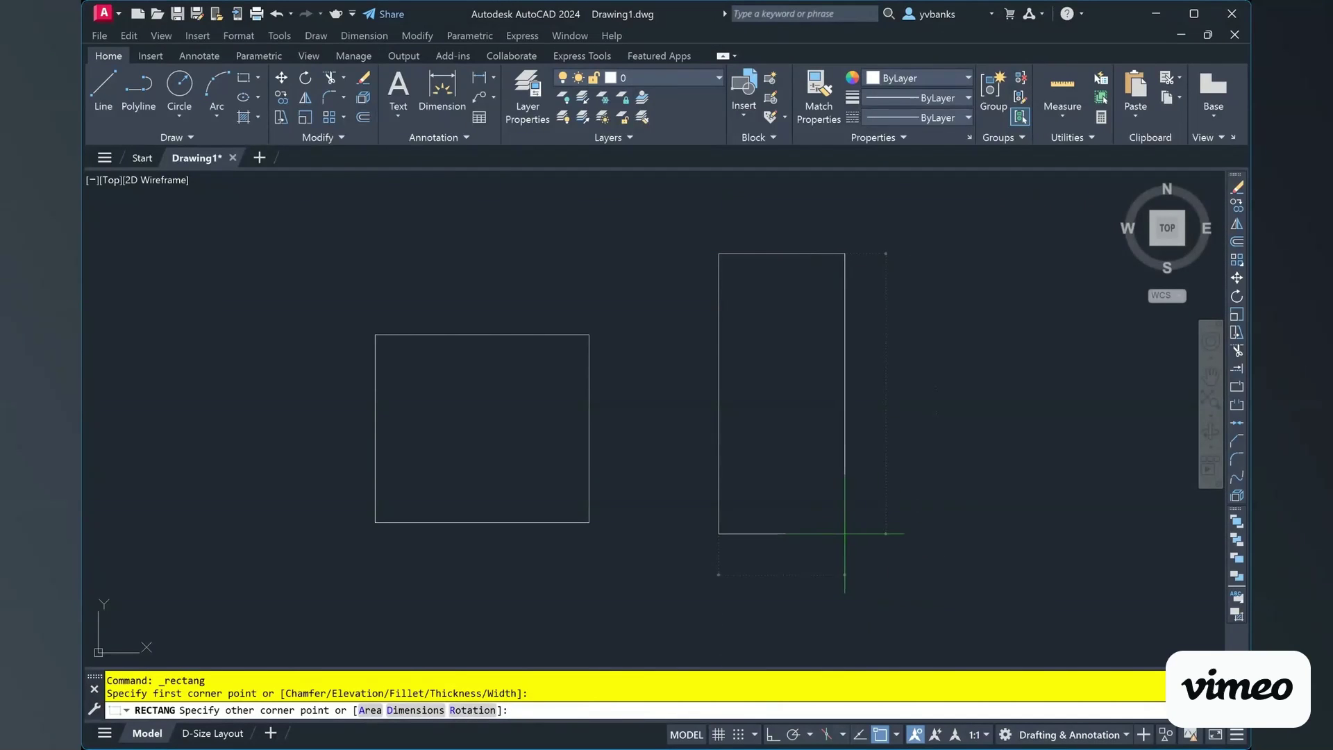
pyautogui.click(841, 530)
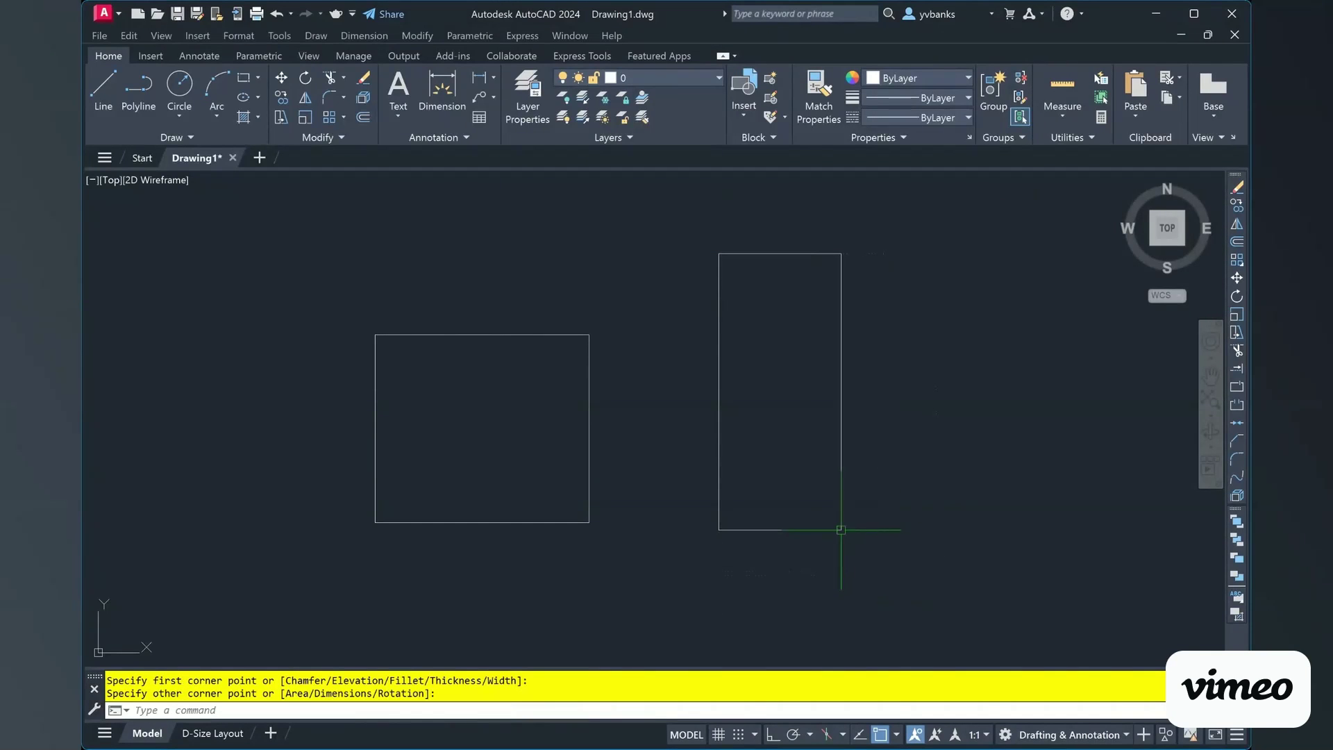
# - Start the Hatch command with boundaries chosen by object and look through the available hatch patterns
pyautogui.click(240, 117)
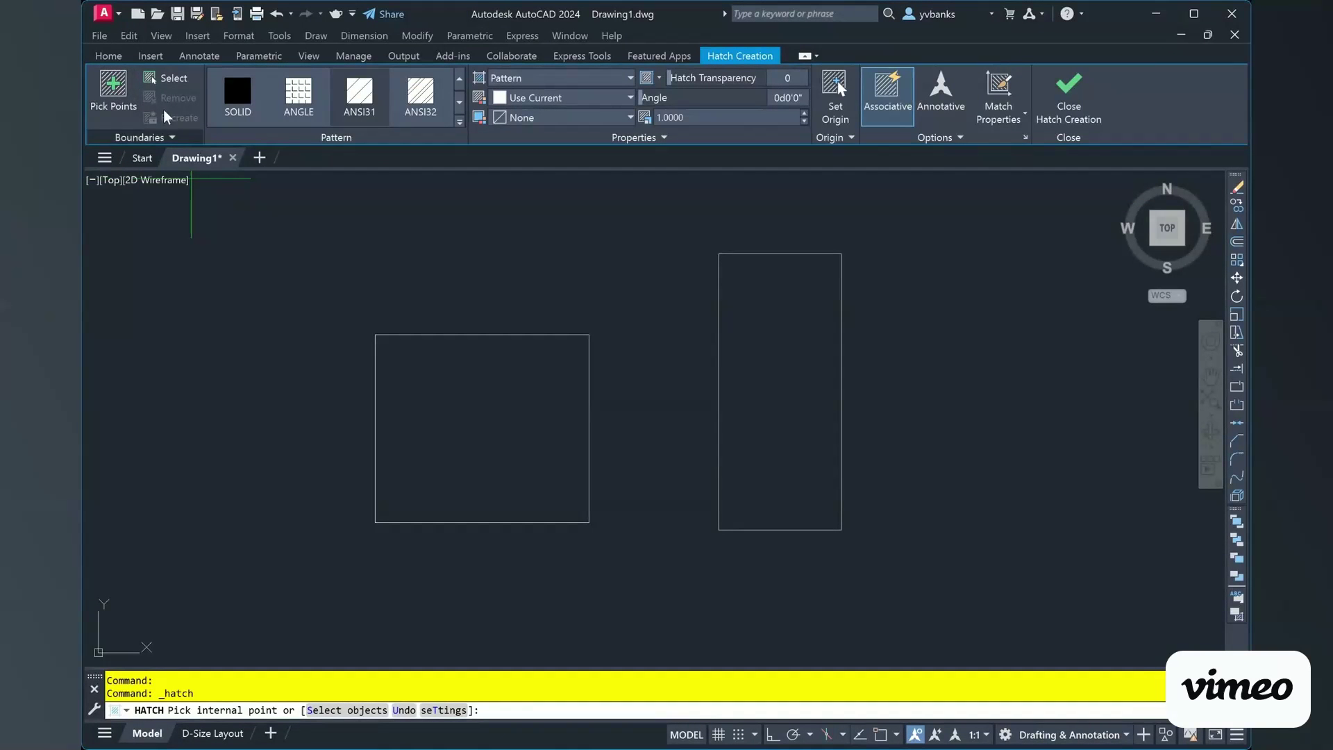
pyautogui.click(119, 91)
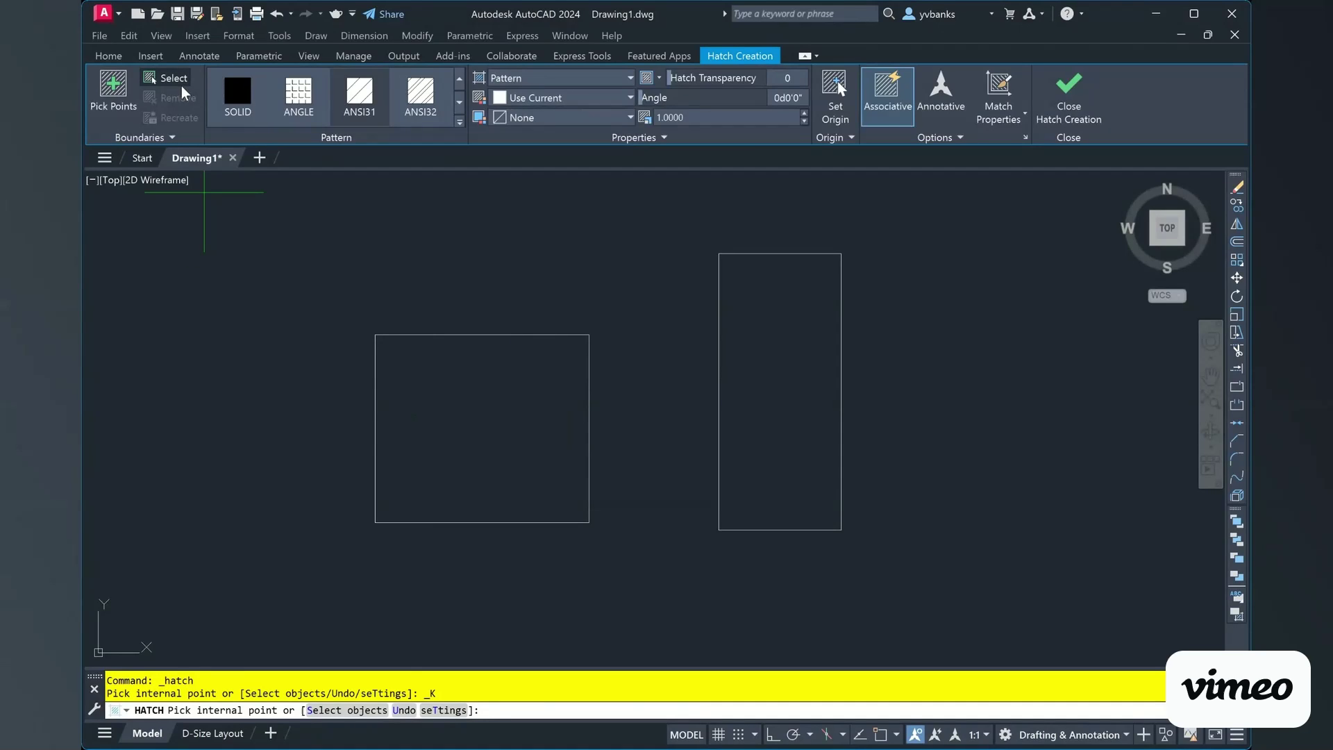
pyautogui.click(170, 80)
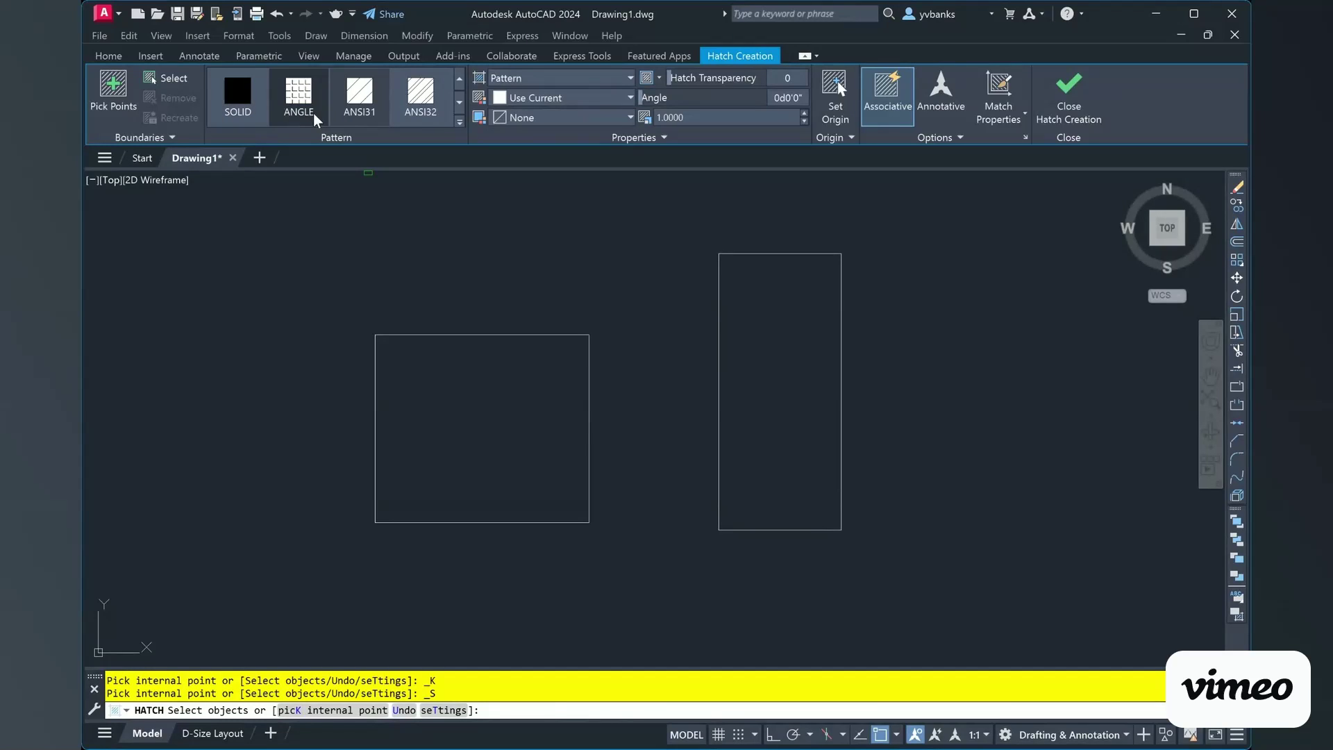
pyautogui.click(460, 102)
pyautogui.click(461, 104)
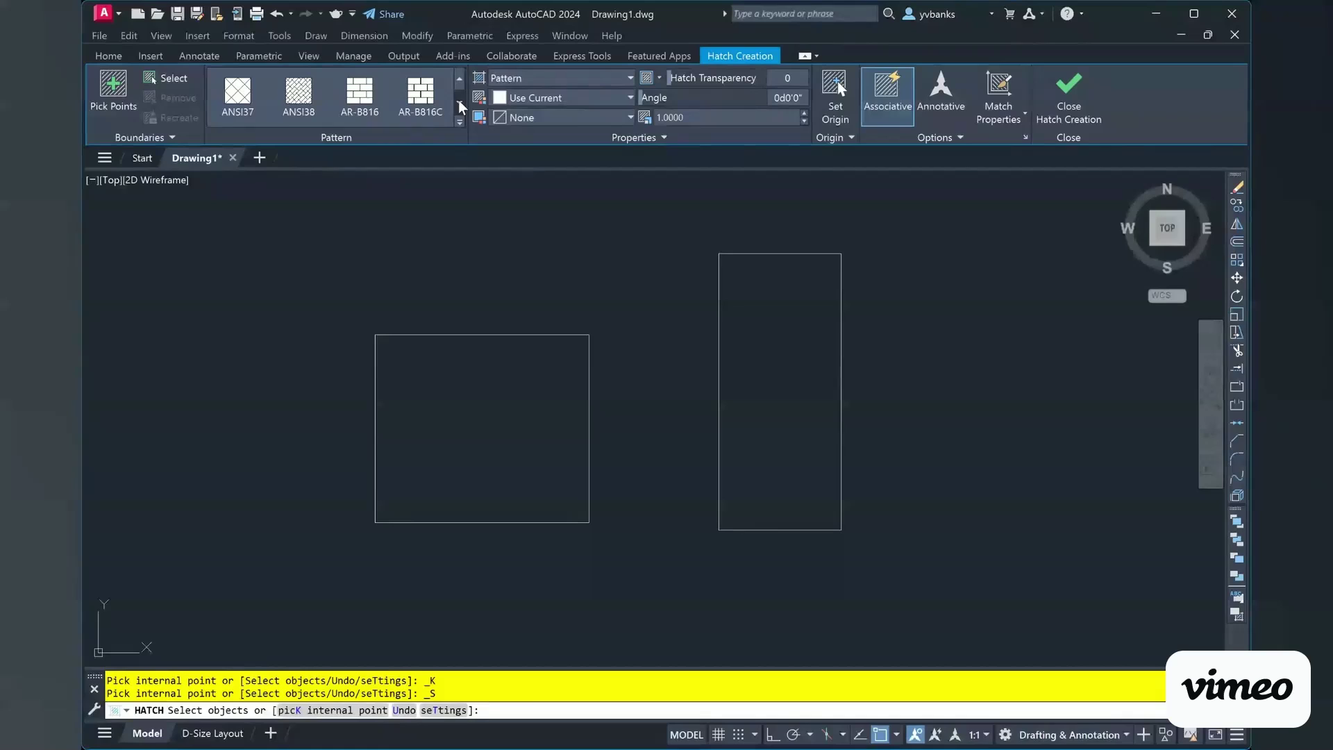
pyautogui.click(460, 103)
pyautogui.click(460, 104)
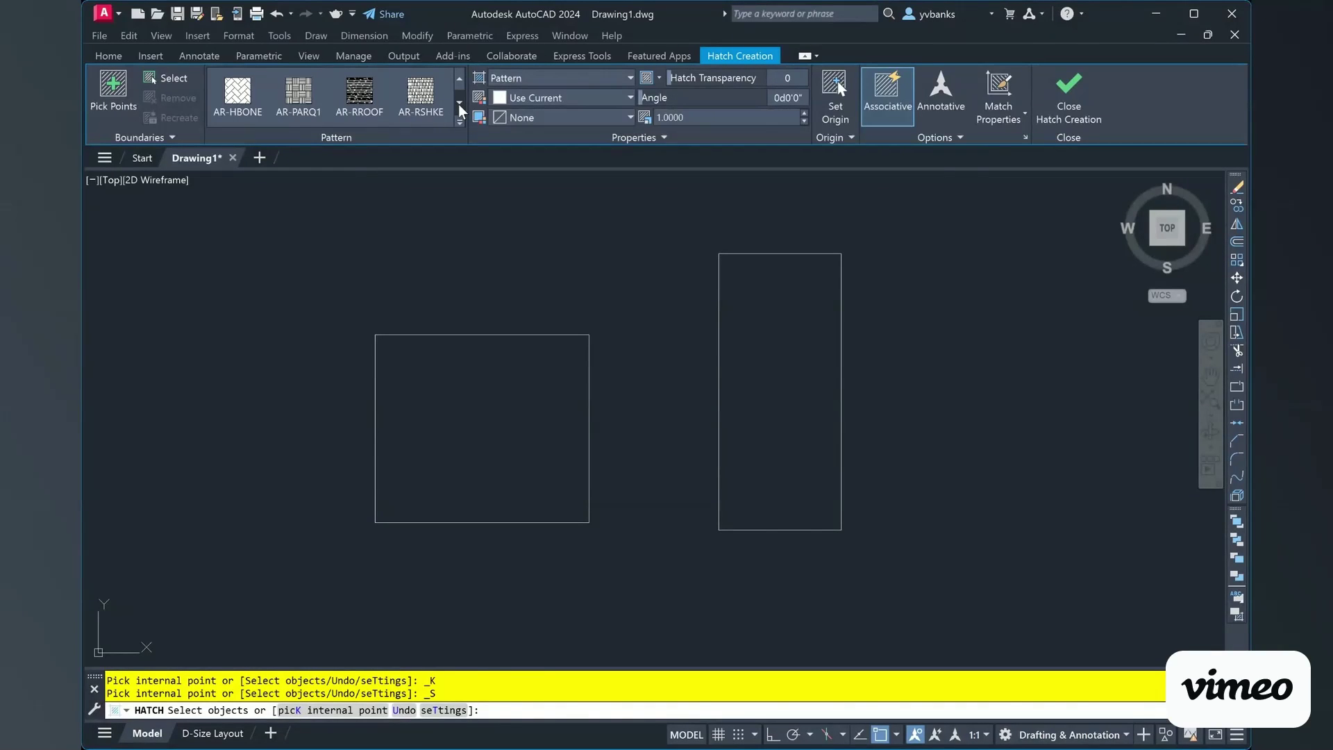
pyautogui.click(460, 104)
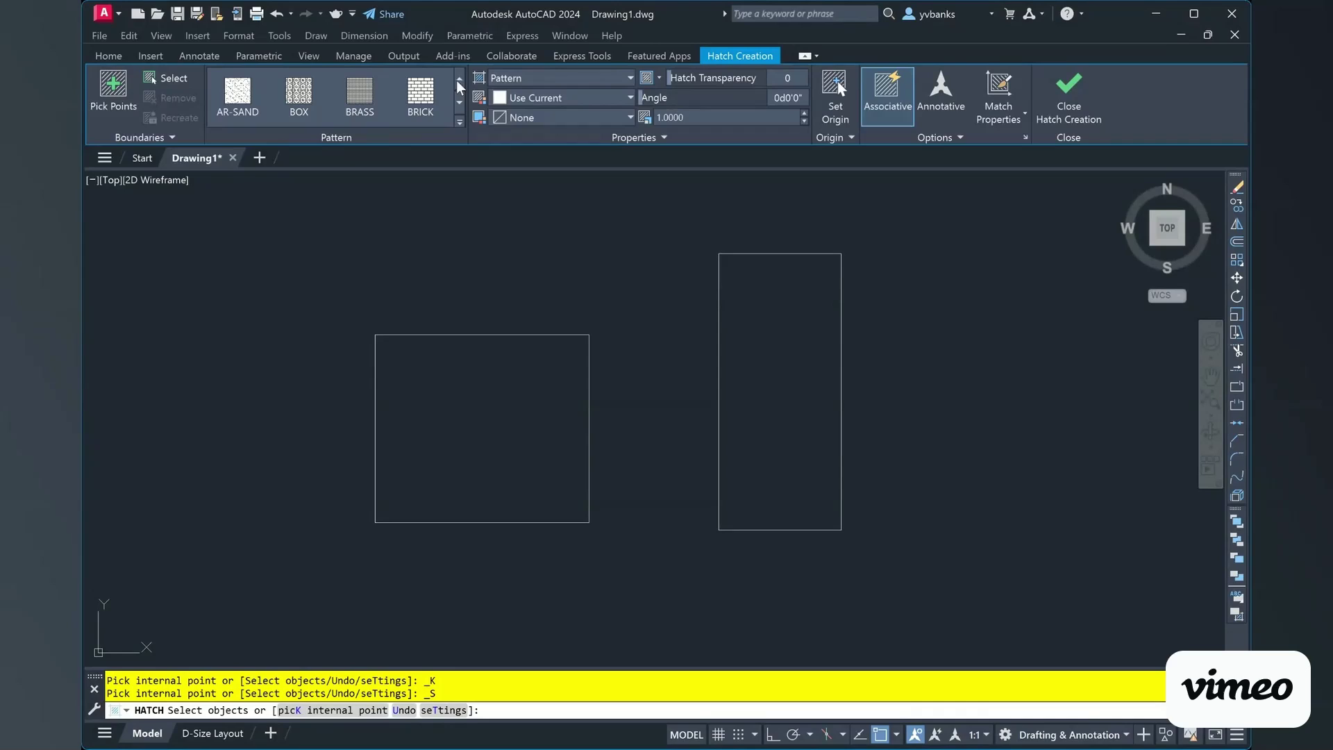
pyautogui.click(459, 105)
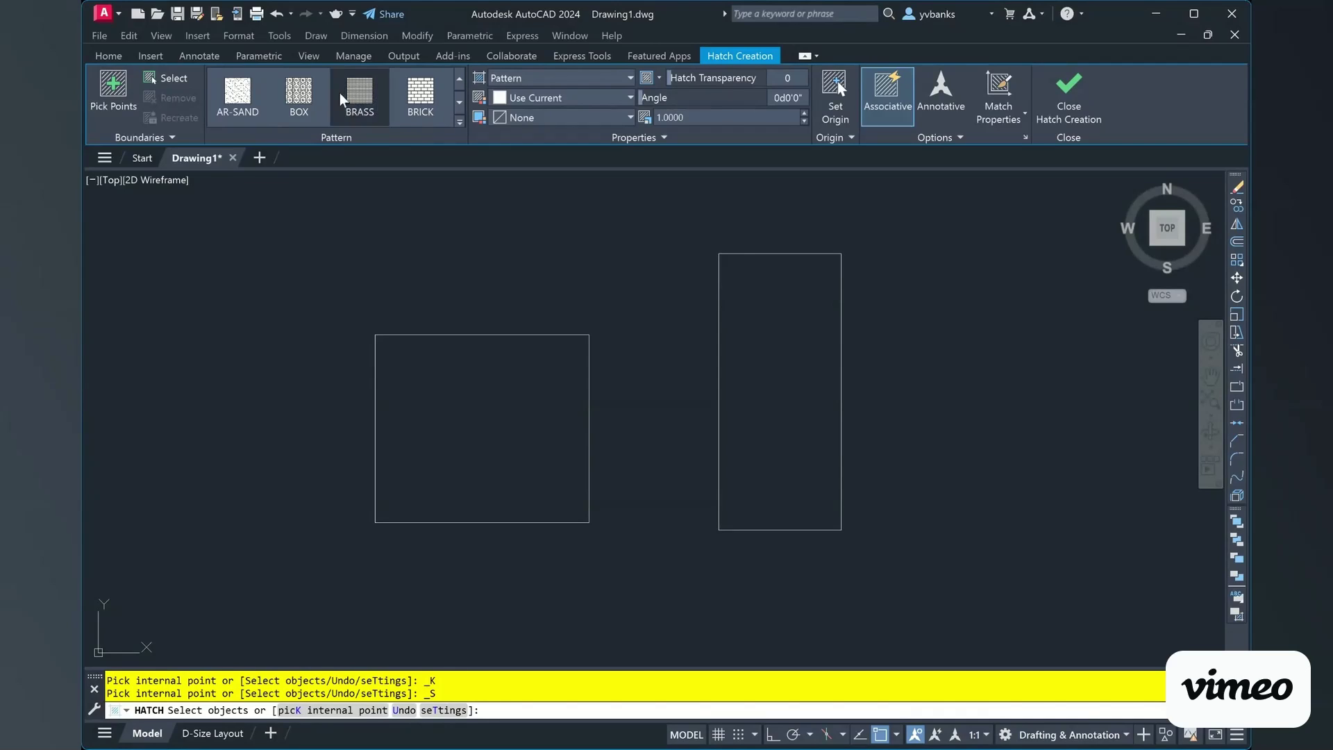
pyautogui.click(459, 105)
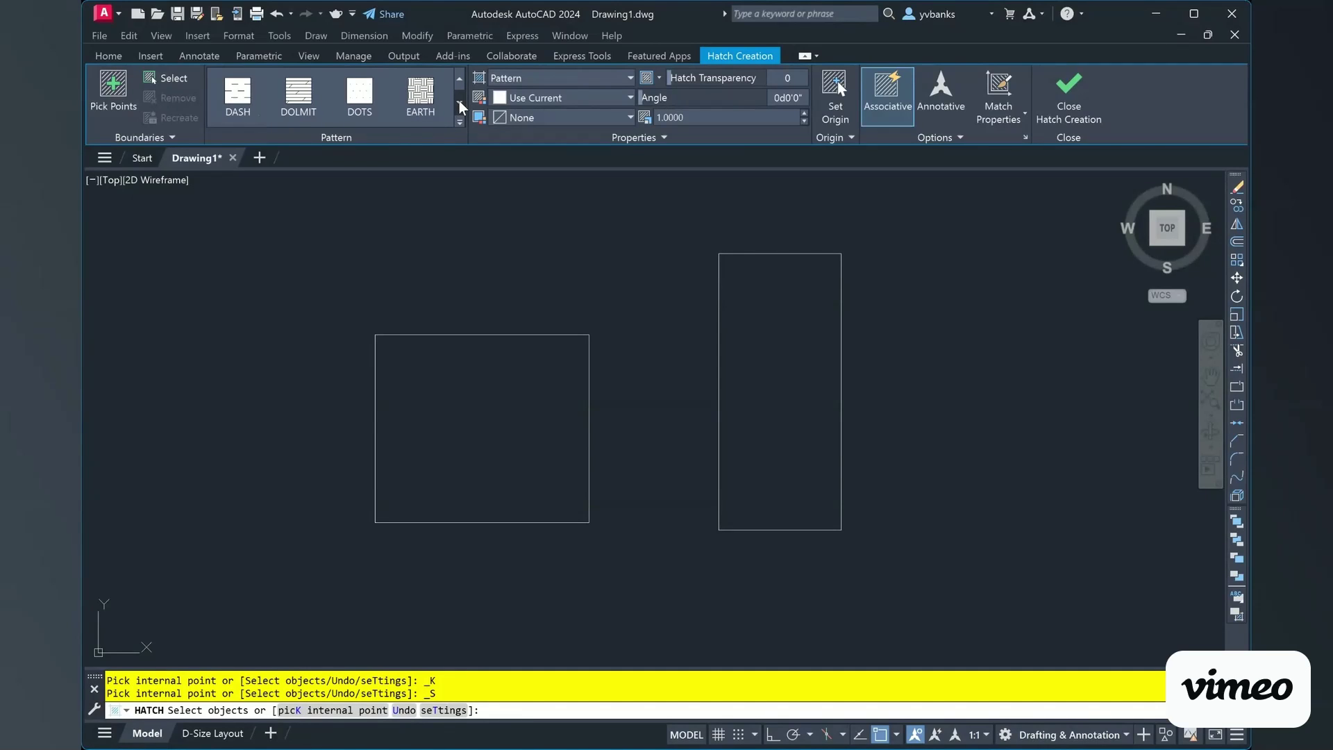
pyautogui.click(459, 106)
pyautogui.click(459, 106)
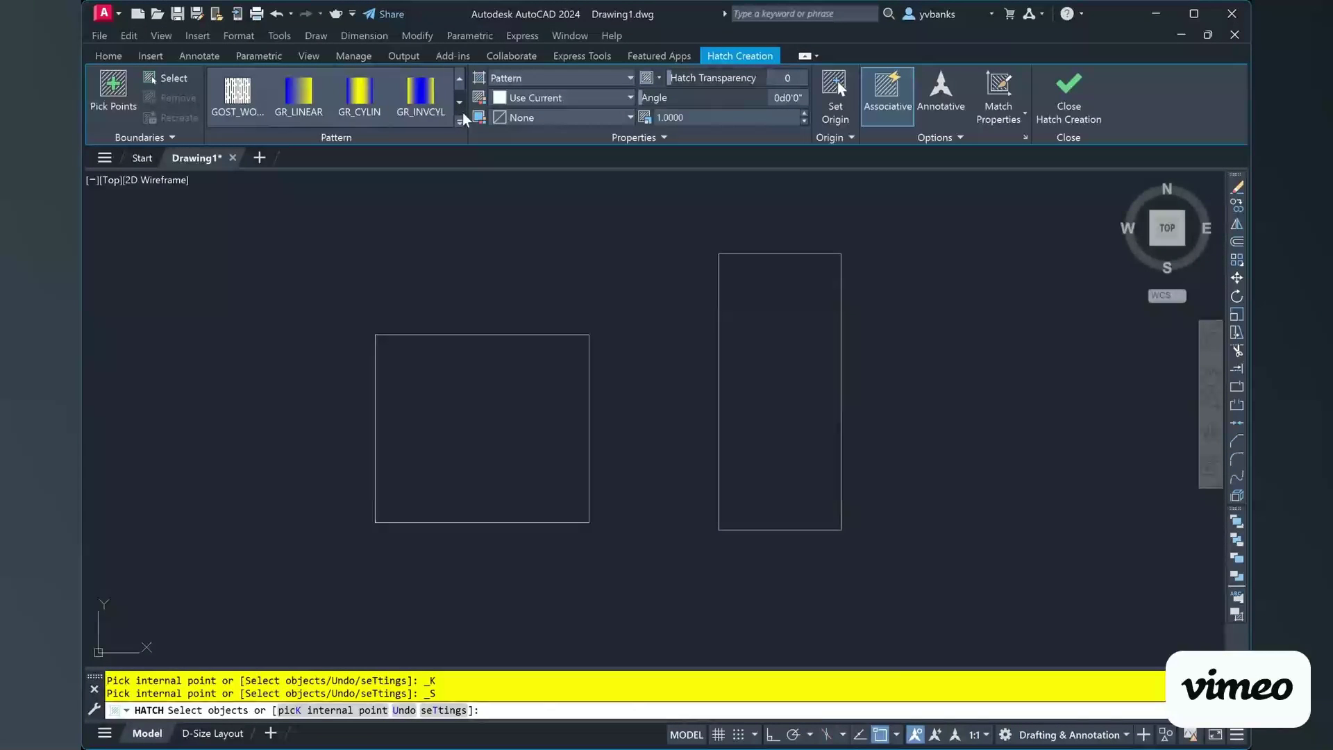
pyautogui.click(461, 108)
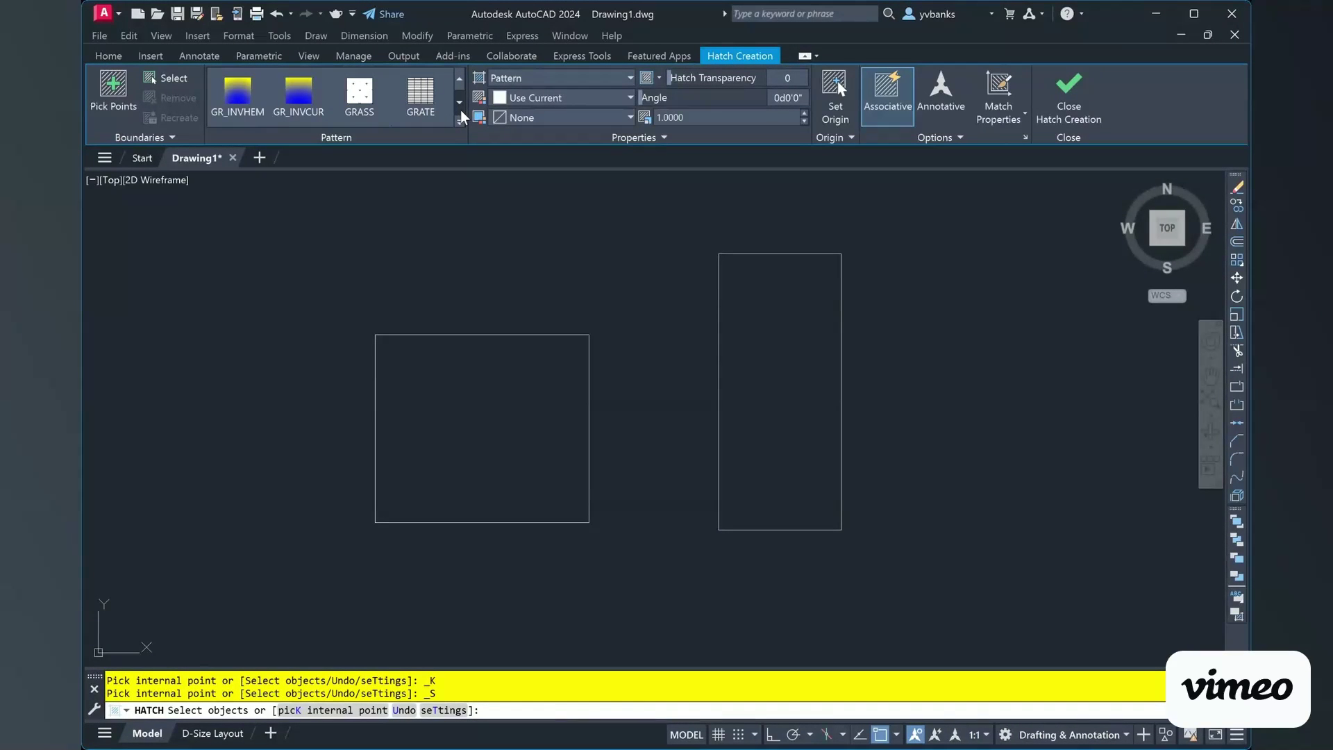
pyautogui.click(461, 112)
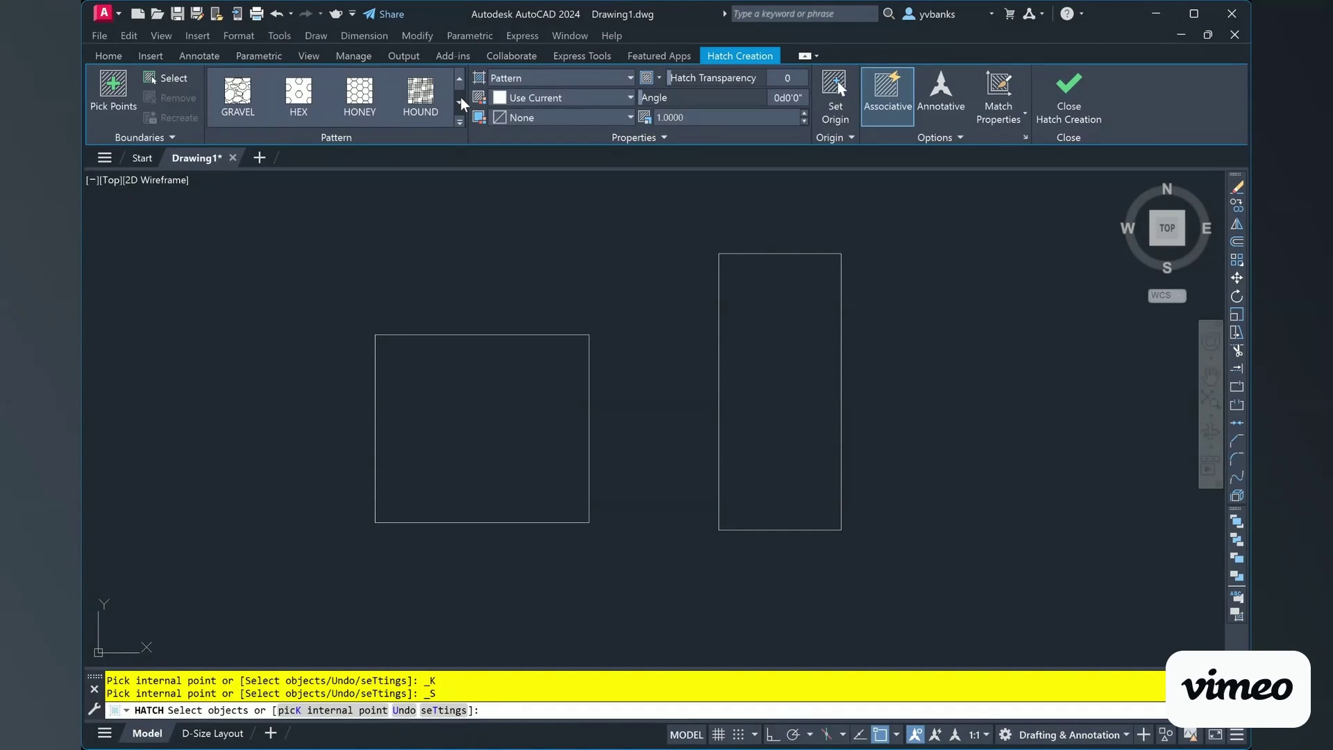
pyautogui.click(460, 99)
pyautogui.click(460, 84)
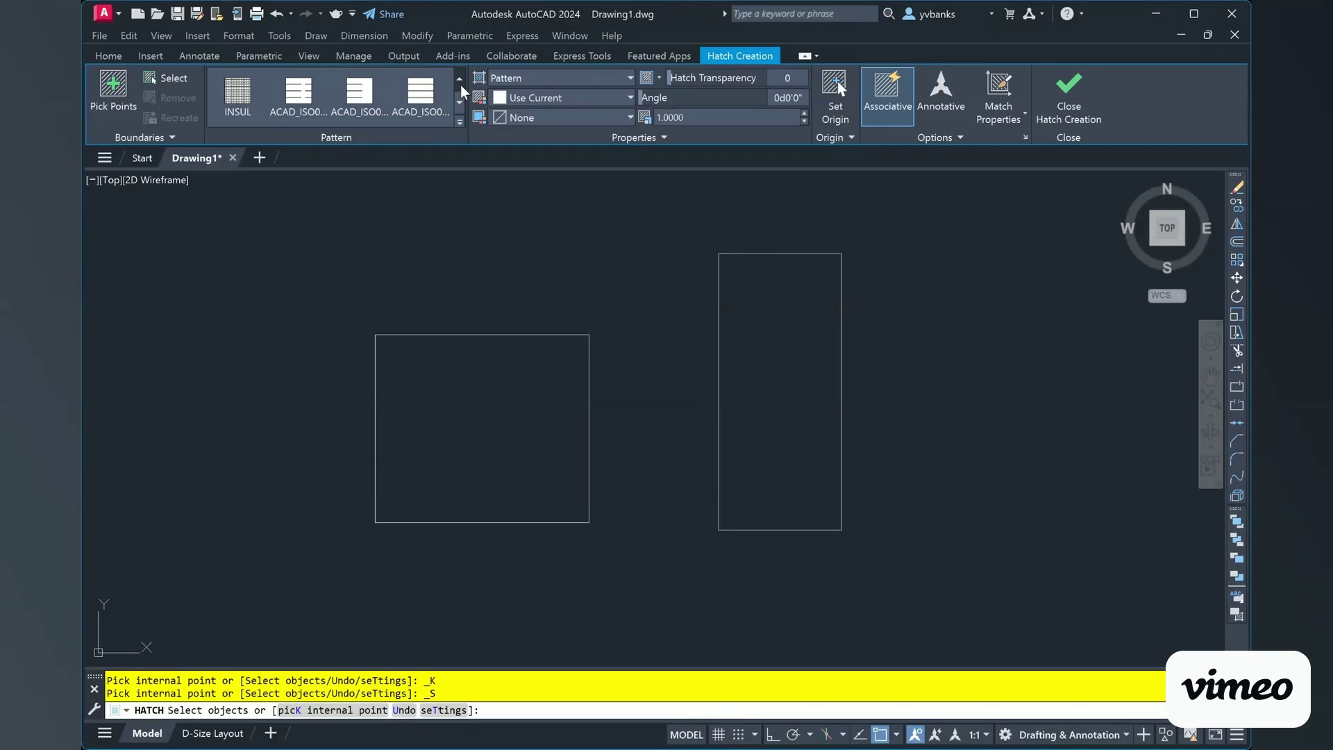
pyautogui.click(464, 99)
pyautogui.click(463, 77)
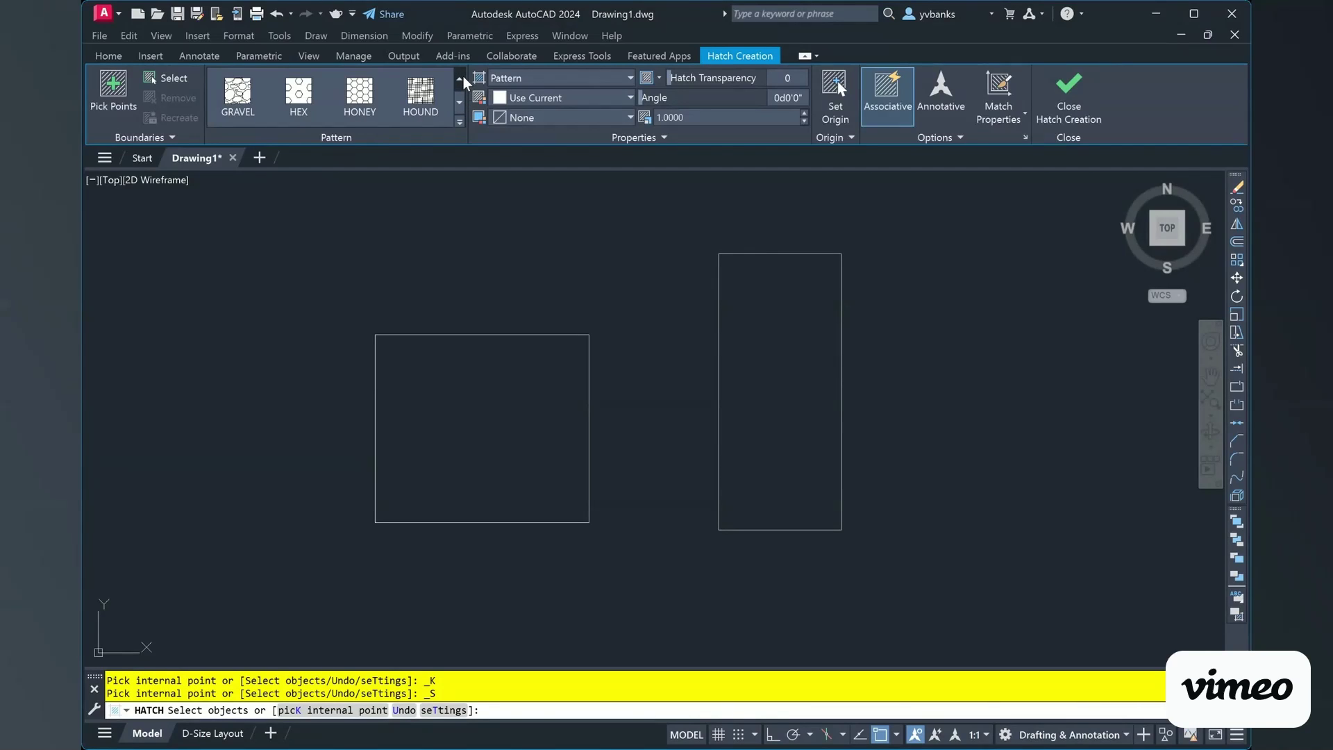
pyautogui.click(463, 77)
pyautogui.click(464, 77)
pyautogui.click(464, 76)
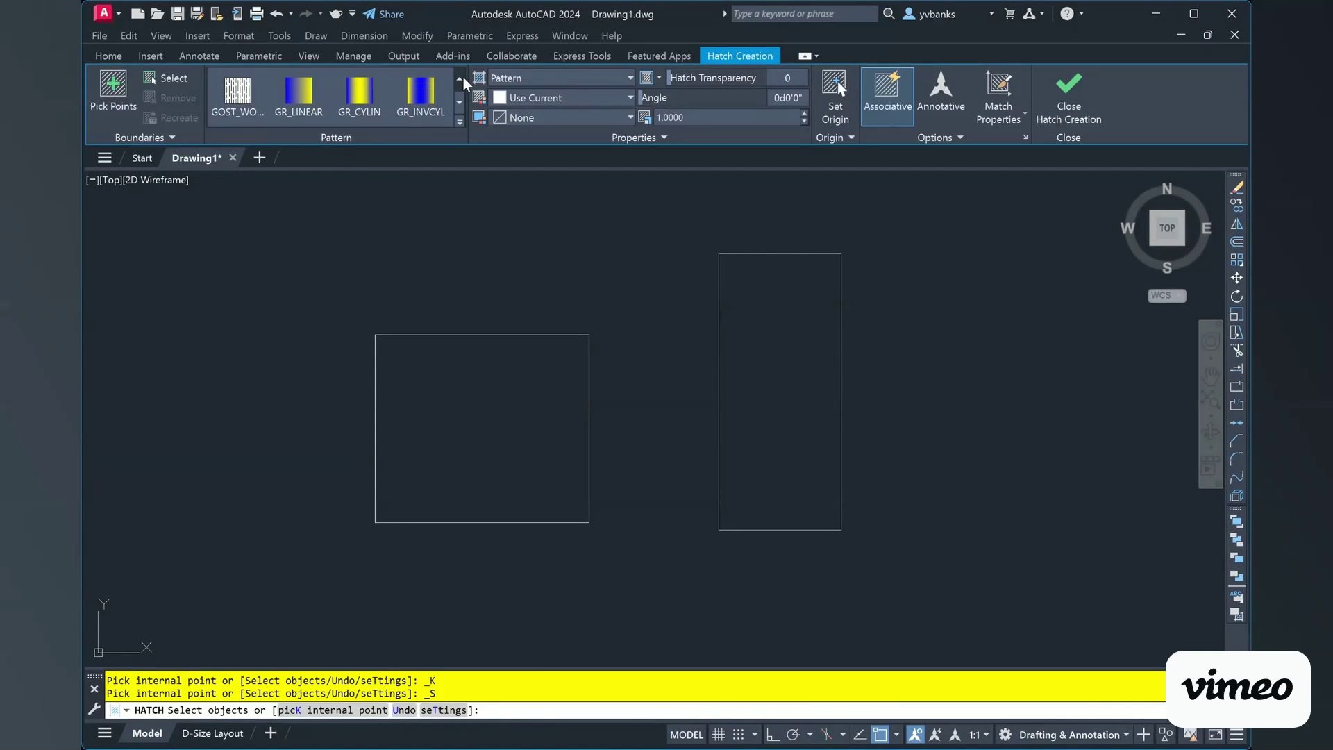
pyautogui.click(464, 77)
pyautogui.click(463, 77)
pyautogui.click(464, 77)
pyautogui.click(463, 77)
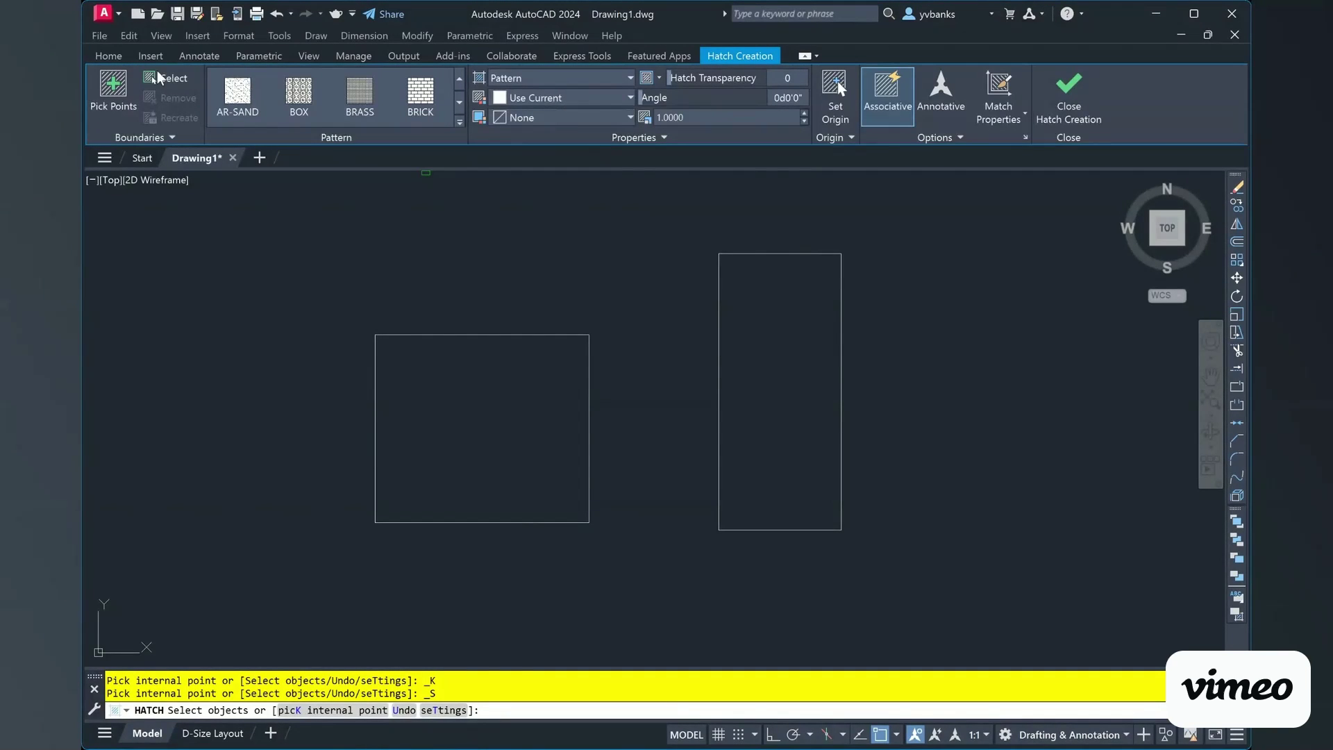
# - Apply a red BRICK hatch by object selection, alternating between the two rectangles and ending with the nearly square one
pyautogui.click(173, 77)
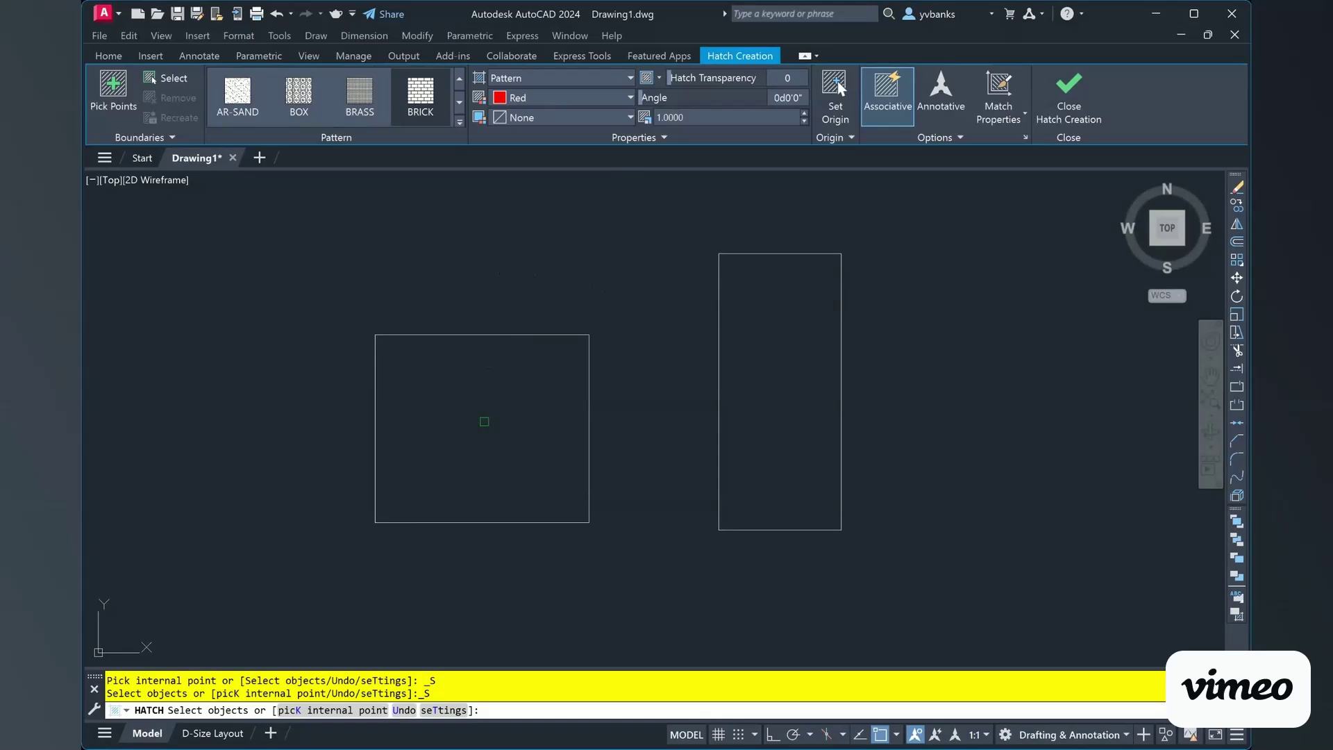
pyautogui.click(495, 336)
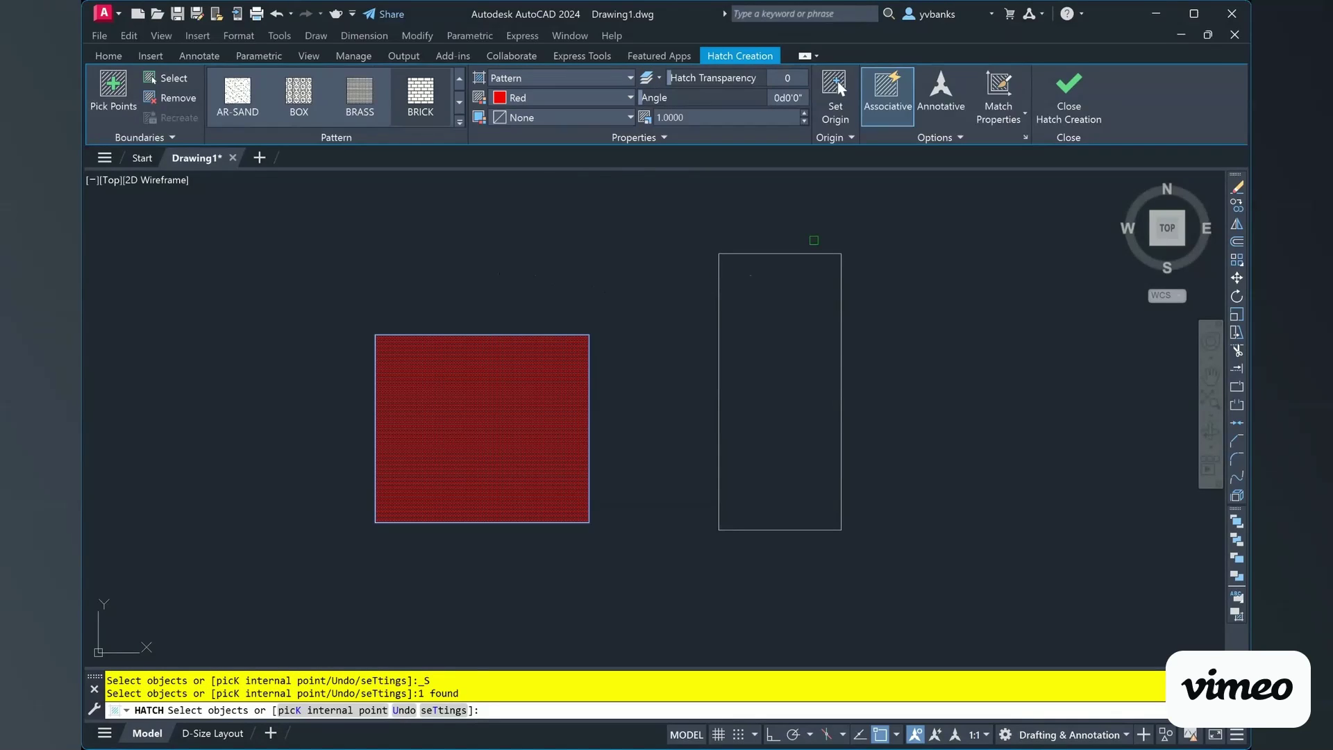
pyautogui.click(775, 257)
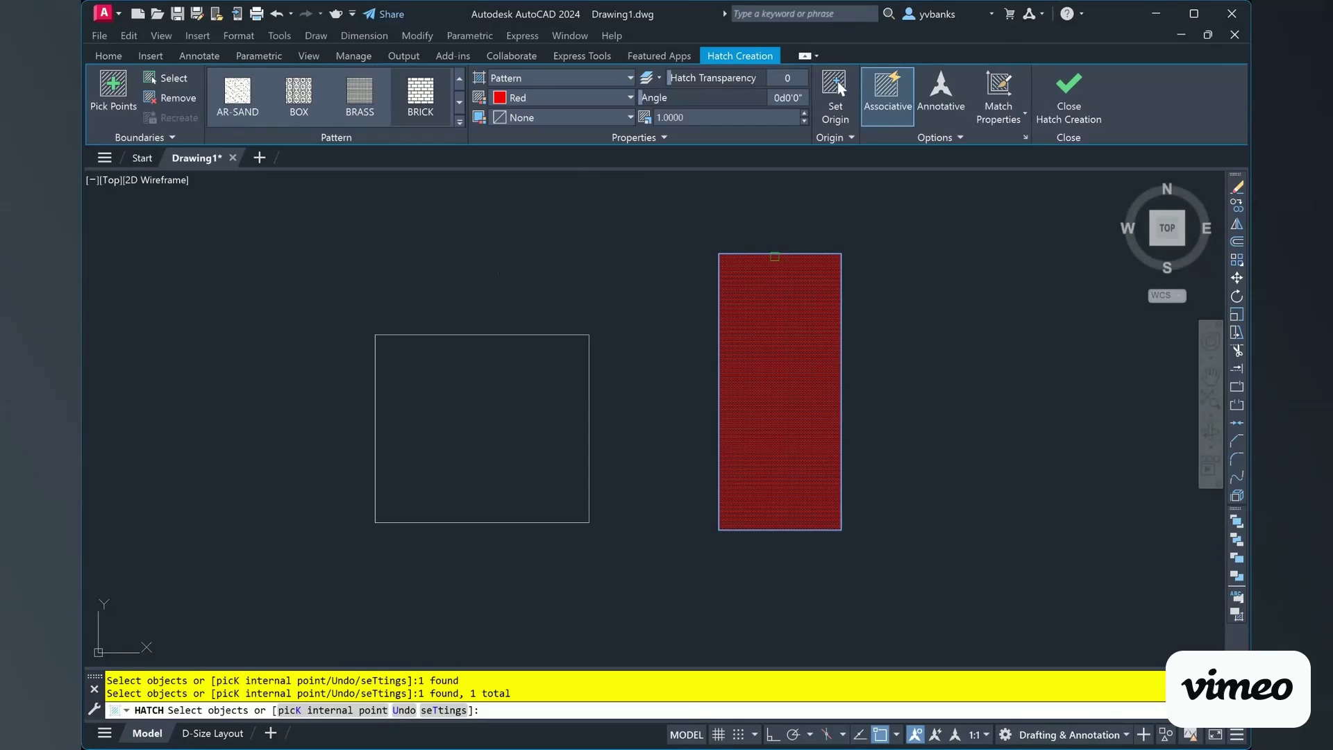
pyautogui.click(565, 326)
pyautogui.click(555, 351)
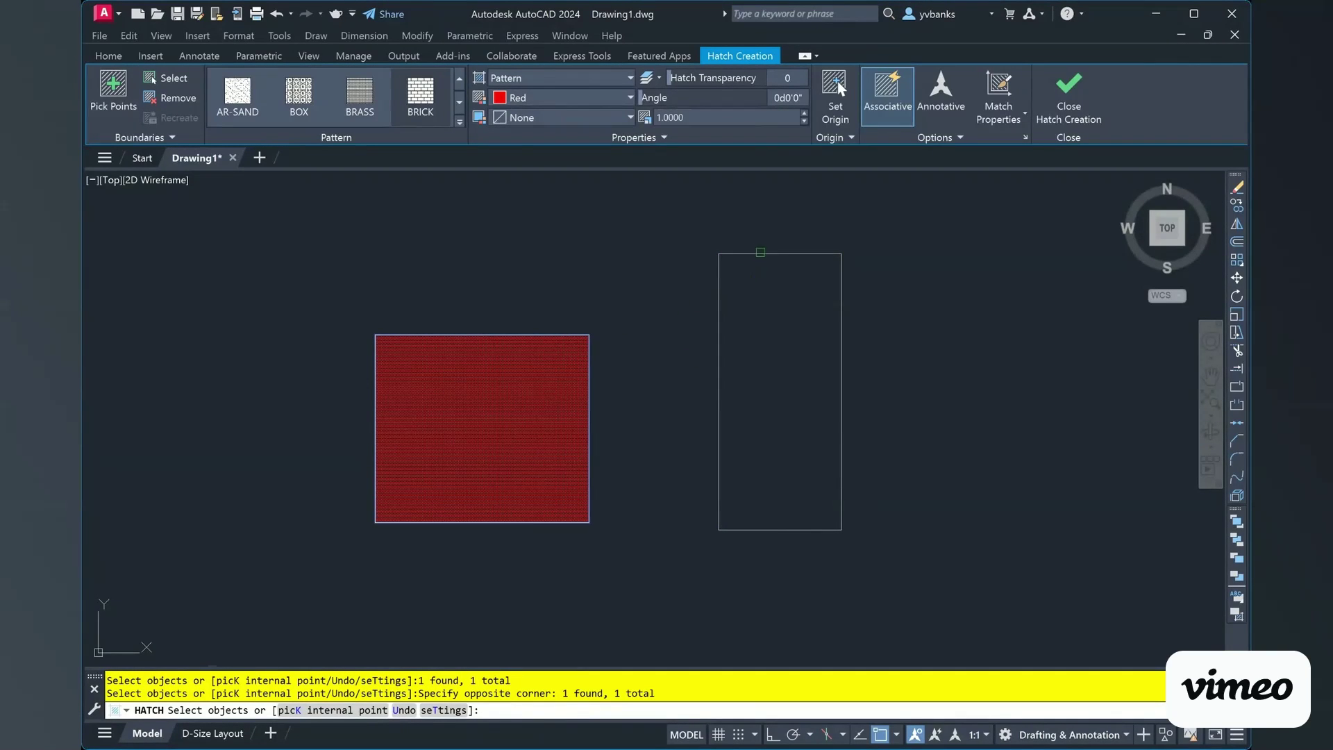
pyautogui.click(764, 252)
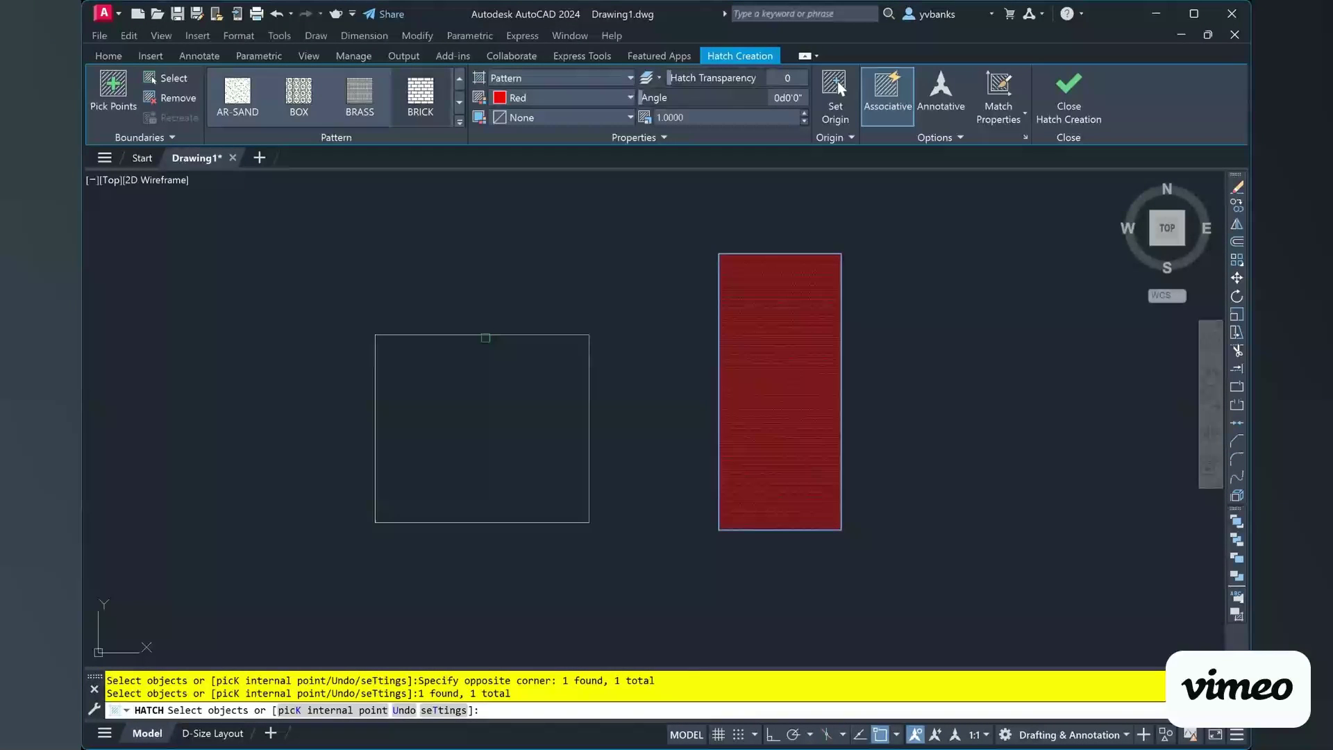
pyautogui.click(485, 337)
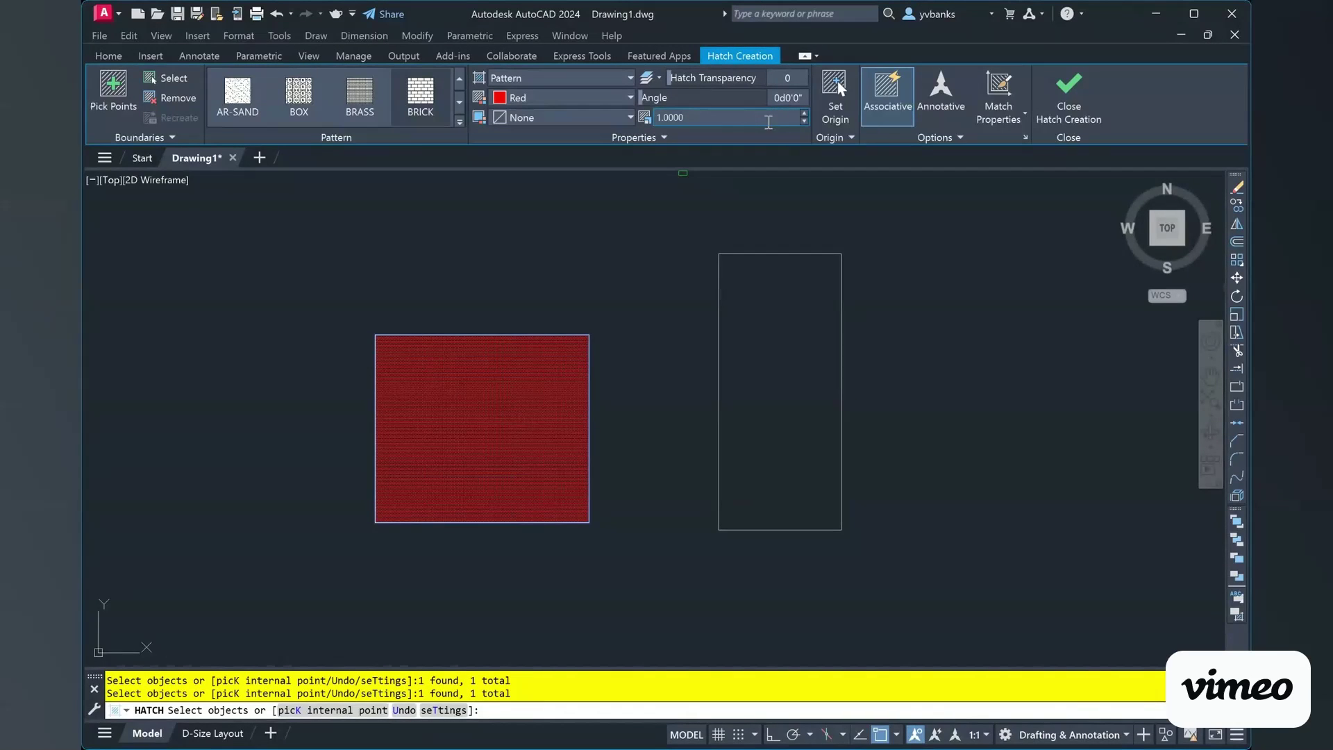
# - Set the brick hatch's pattern scale to 9 and finish creating the hatch
pyautogui.click(740, 119)
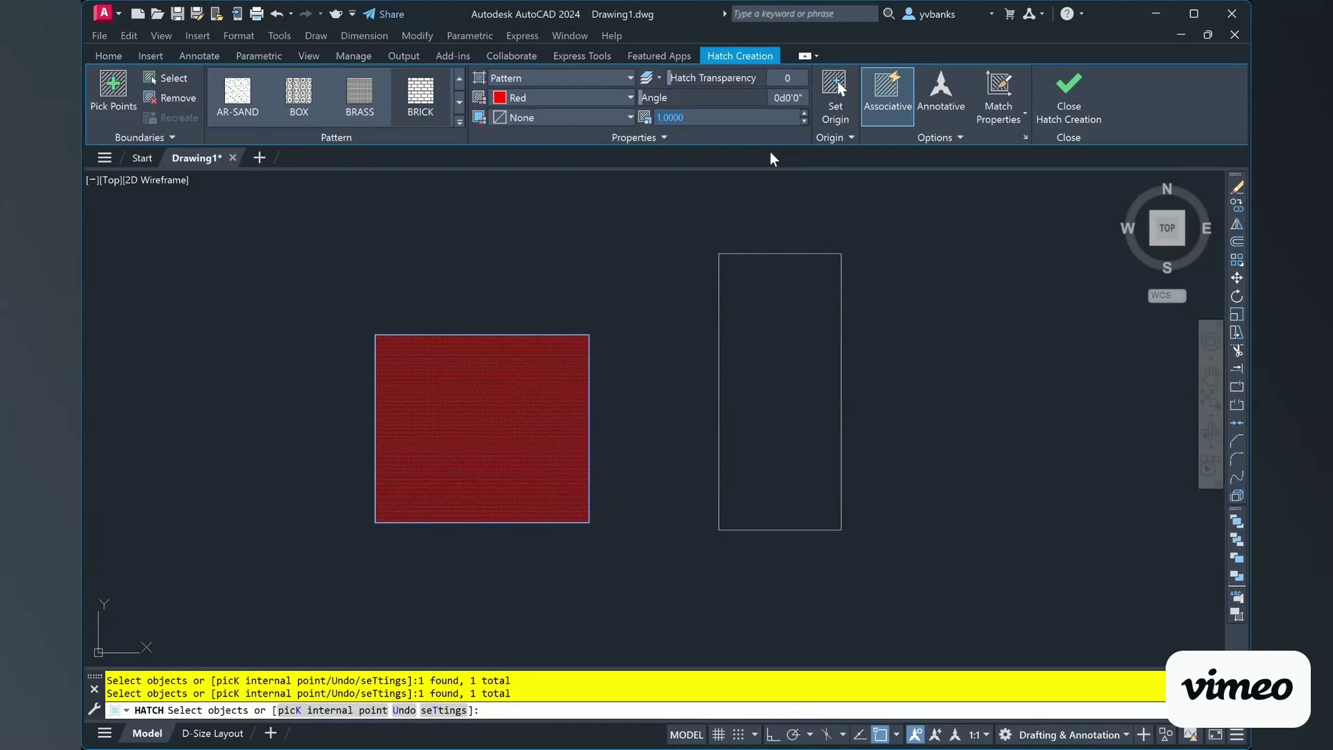
pyautogui.write('9')
pyautogui.press('Return')
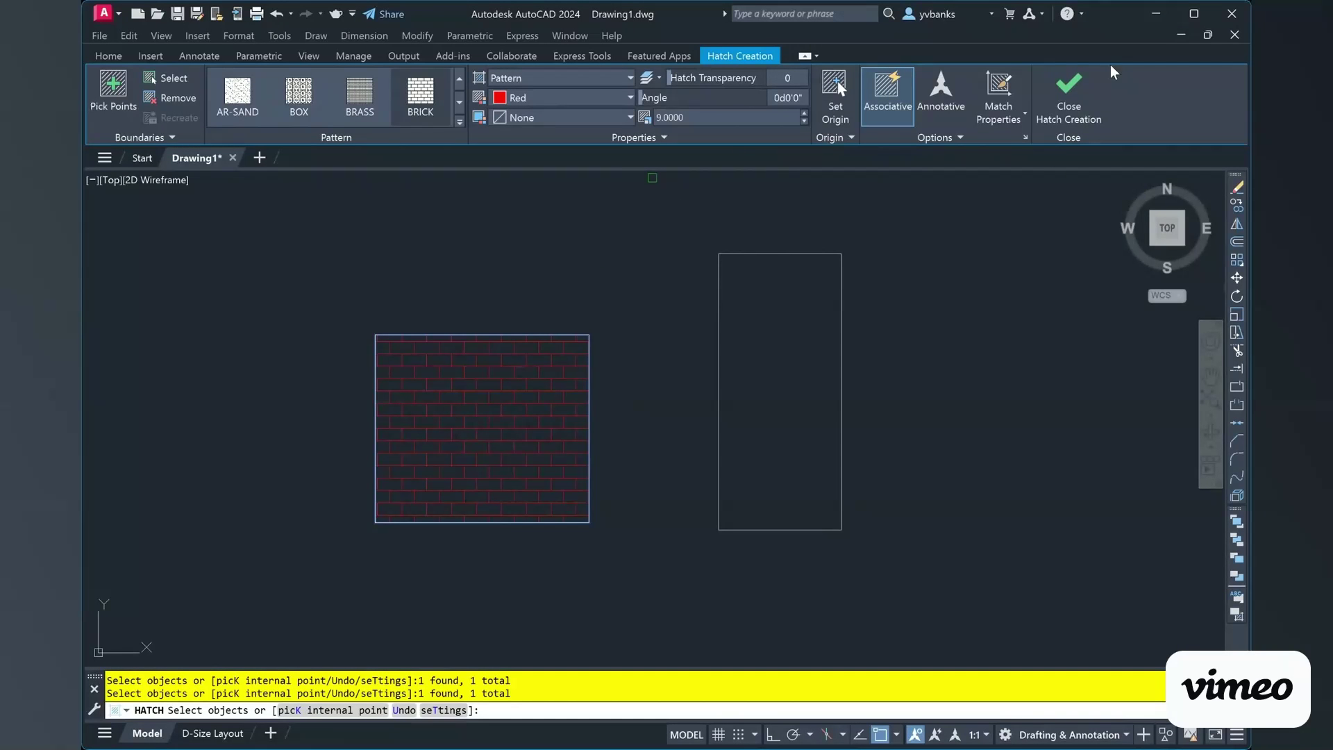
pyautogui.click(1064, 101)
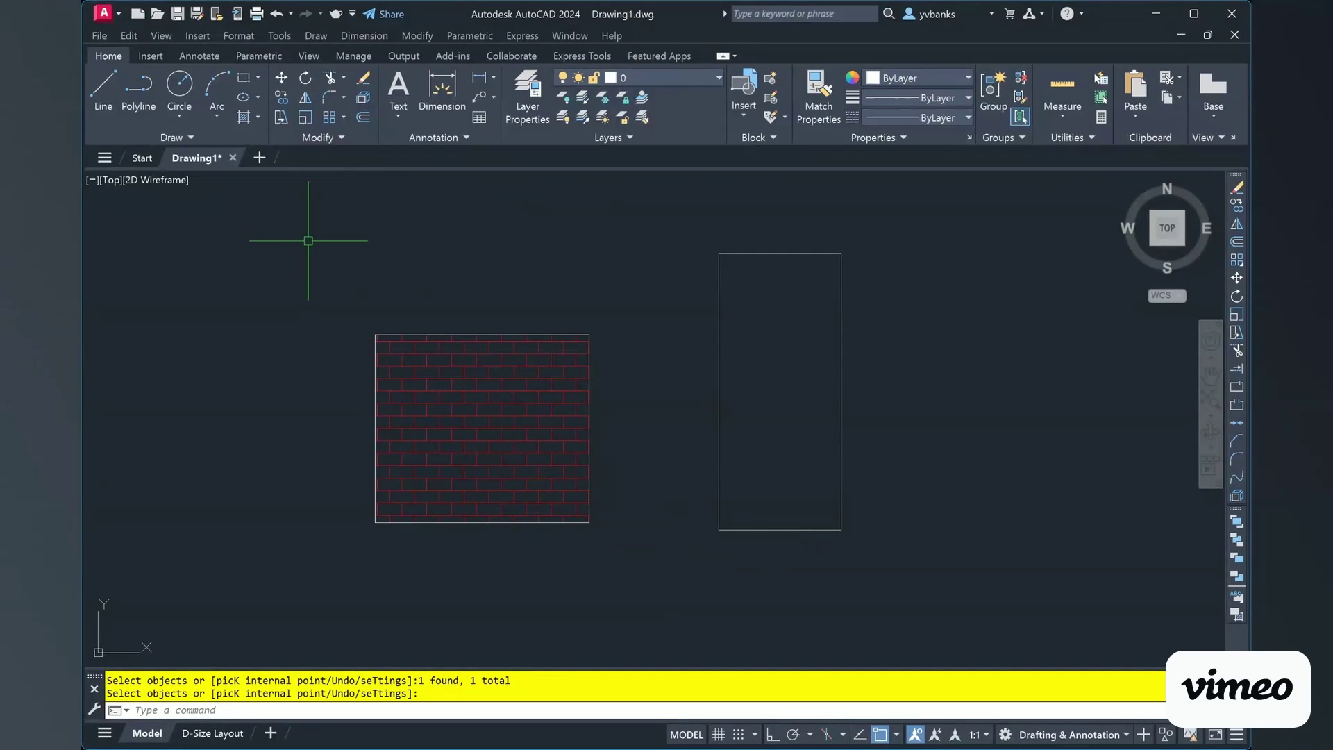
pyautogui.press('Return')
# - Change the existing brick hatch's color to green and set its angle to 45 degrees
pyautogui.click(467, 425)
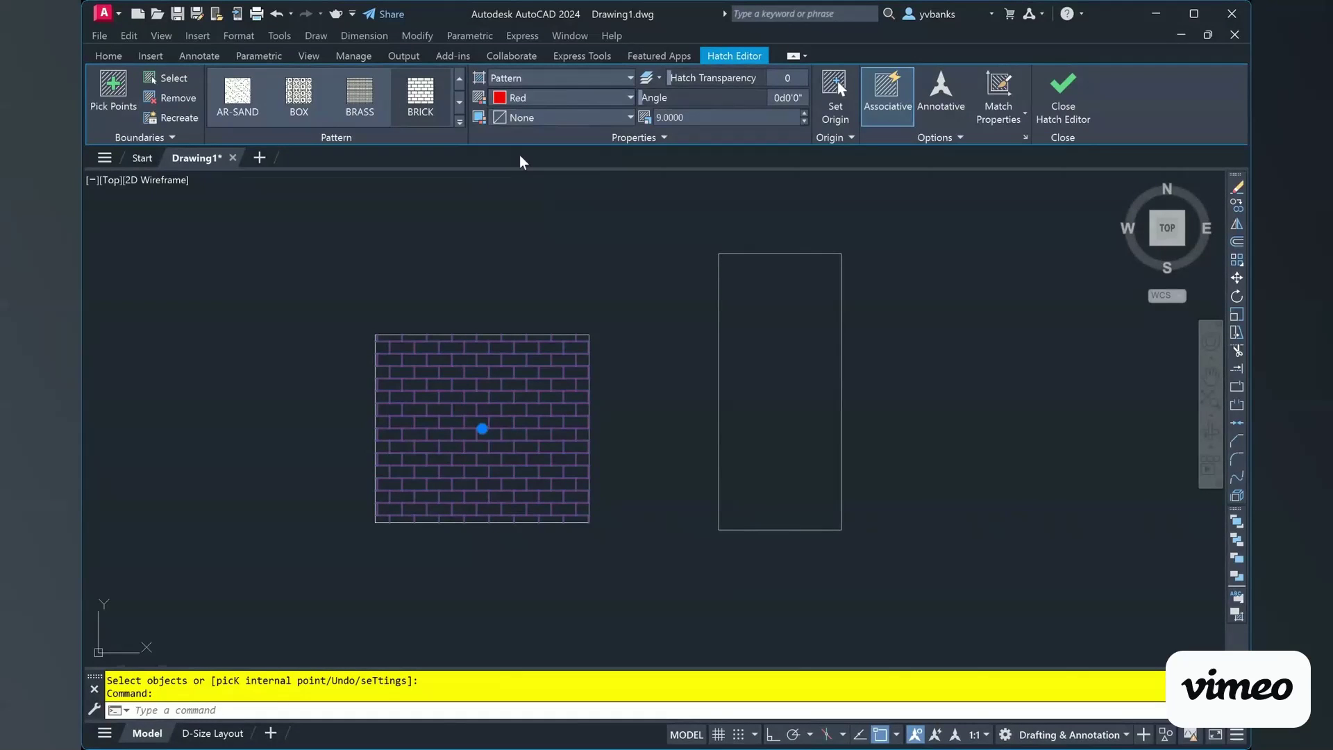
pyautogui.press('Down')
pyautogui.press('Down')
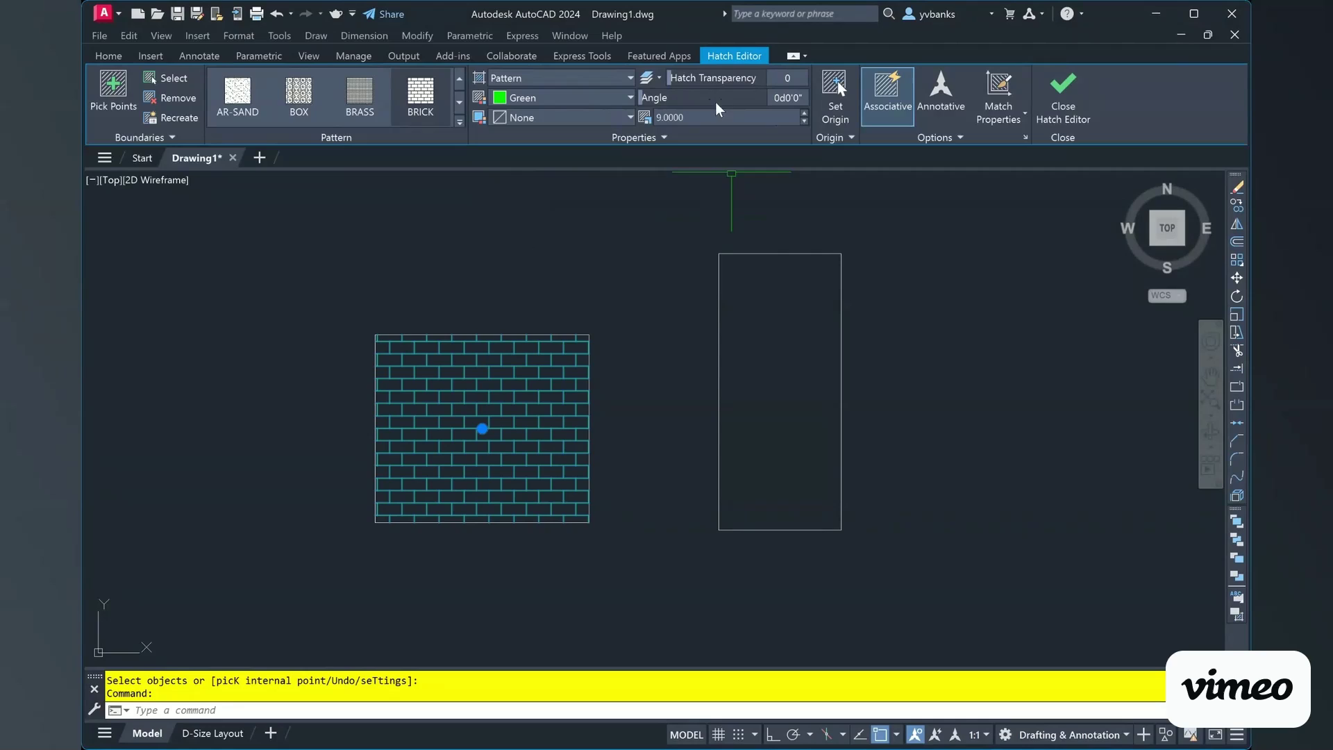
pyautogui.click(793, 95)
pyautogui.write('45')
pyautogui.press('Return')
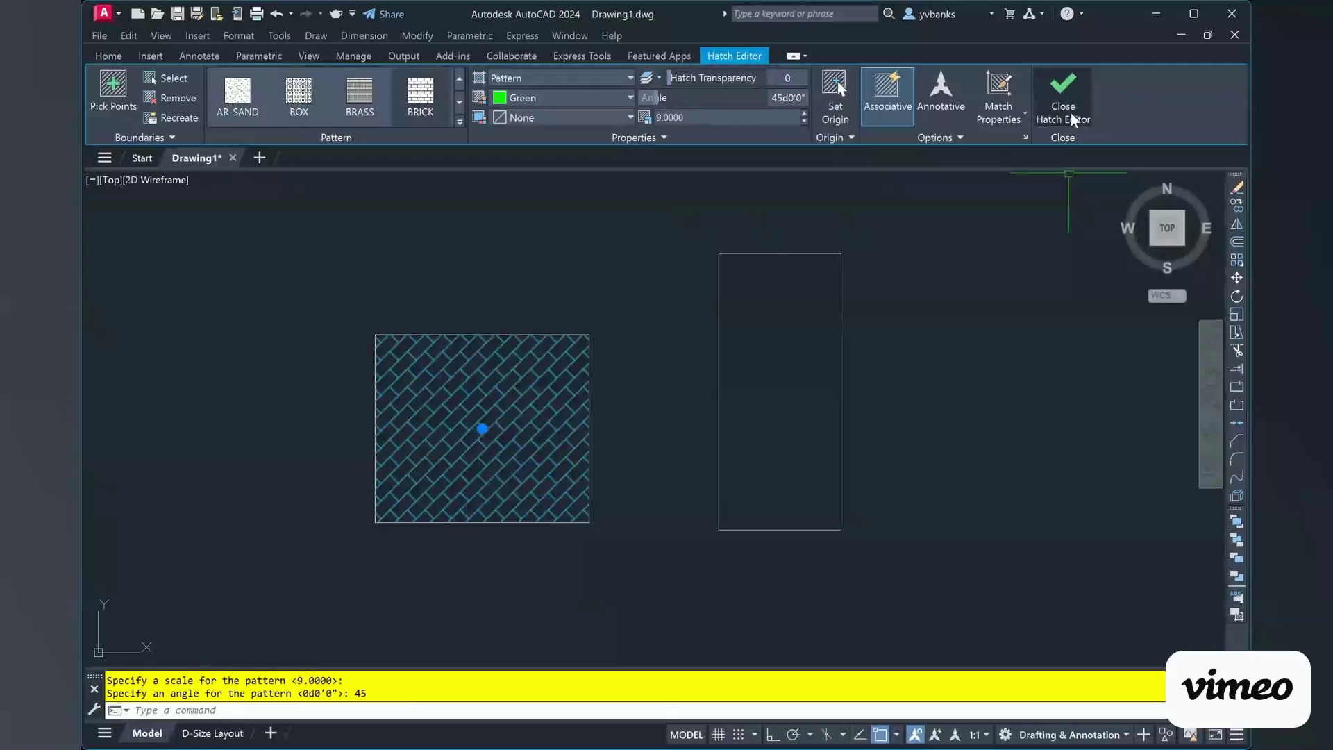
pyautogui.press('Escape')
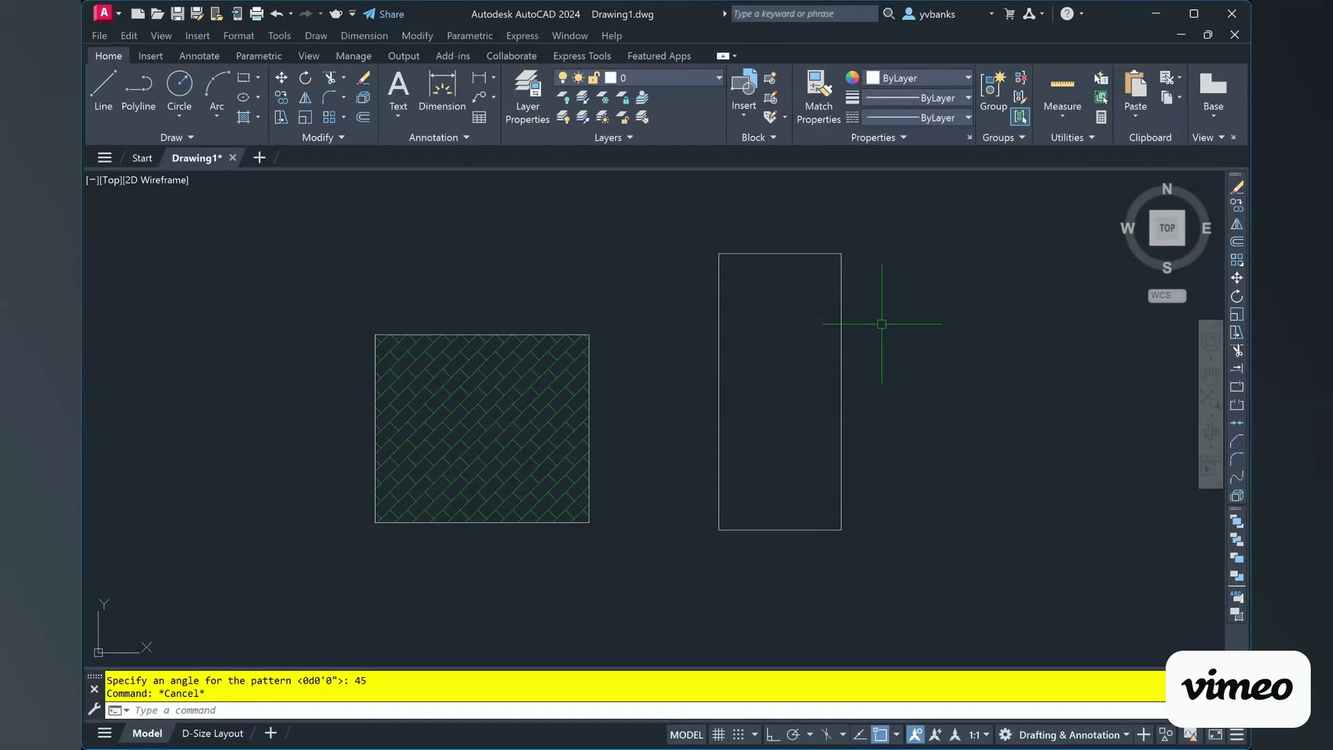
# - Delete the green brick hatch from the nearly square rectangle
pyautogui.click(431, 440)
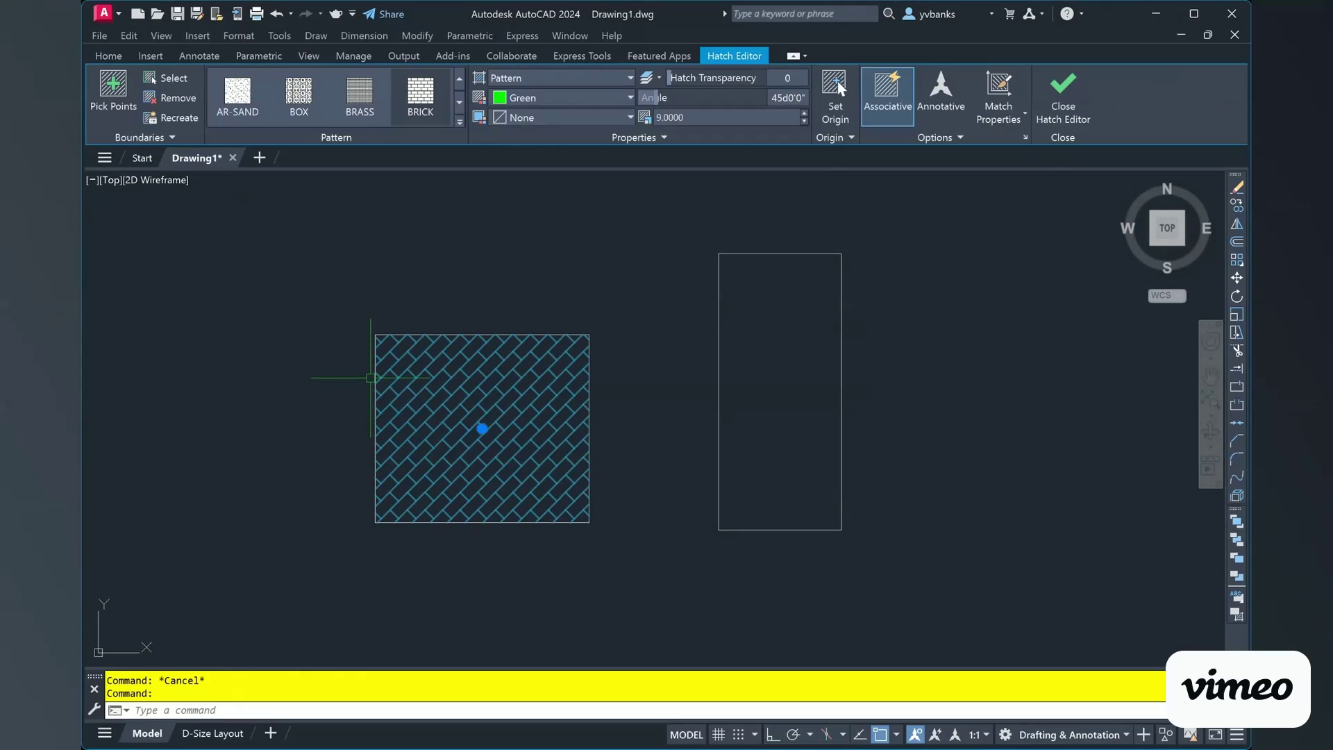
pyautogui.press('Delete')
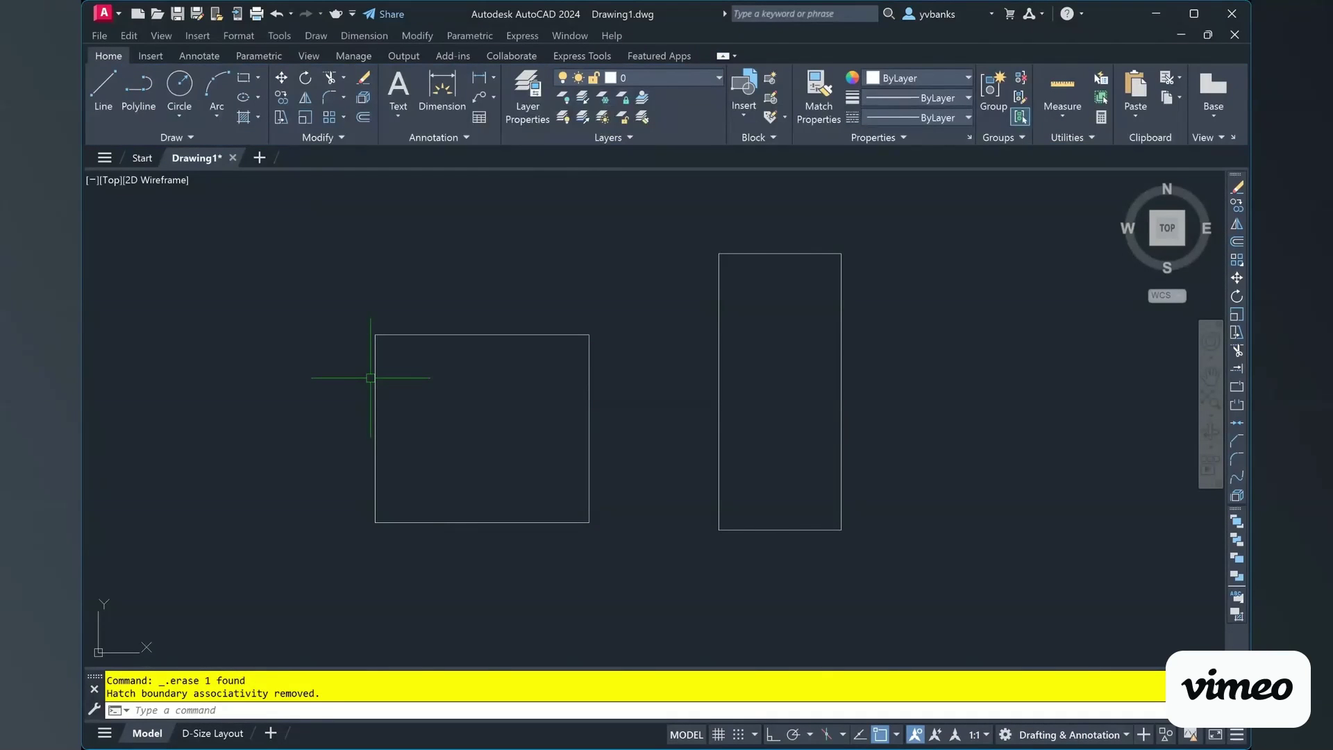
# - Hatch both rectangles together with the red BRICK pattern by picking a point inside each one
pyautogui.click(244, 116)
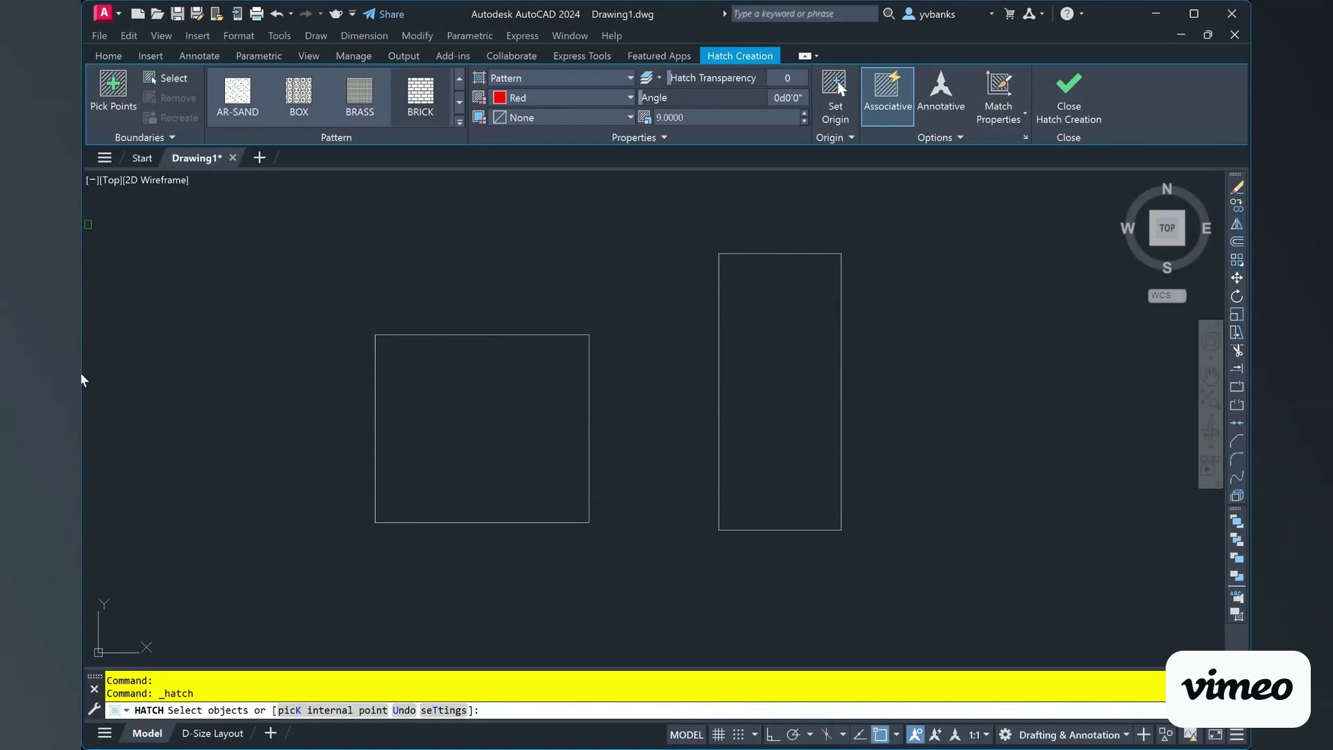
pyautogui.click(114, 89)
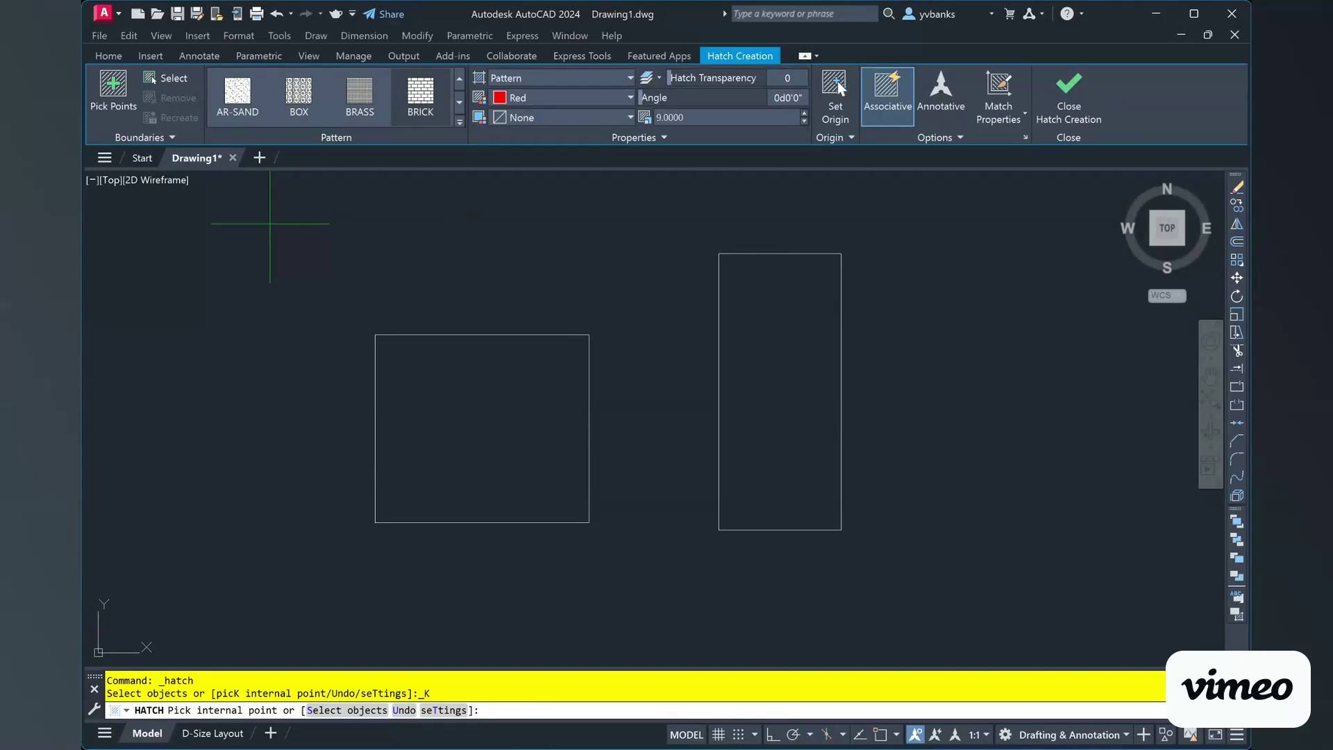
pyautogui.click(497, 409)
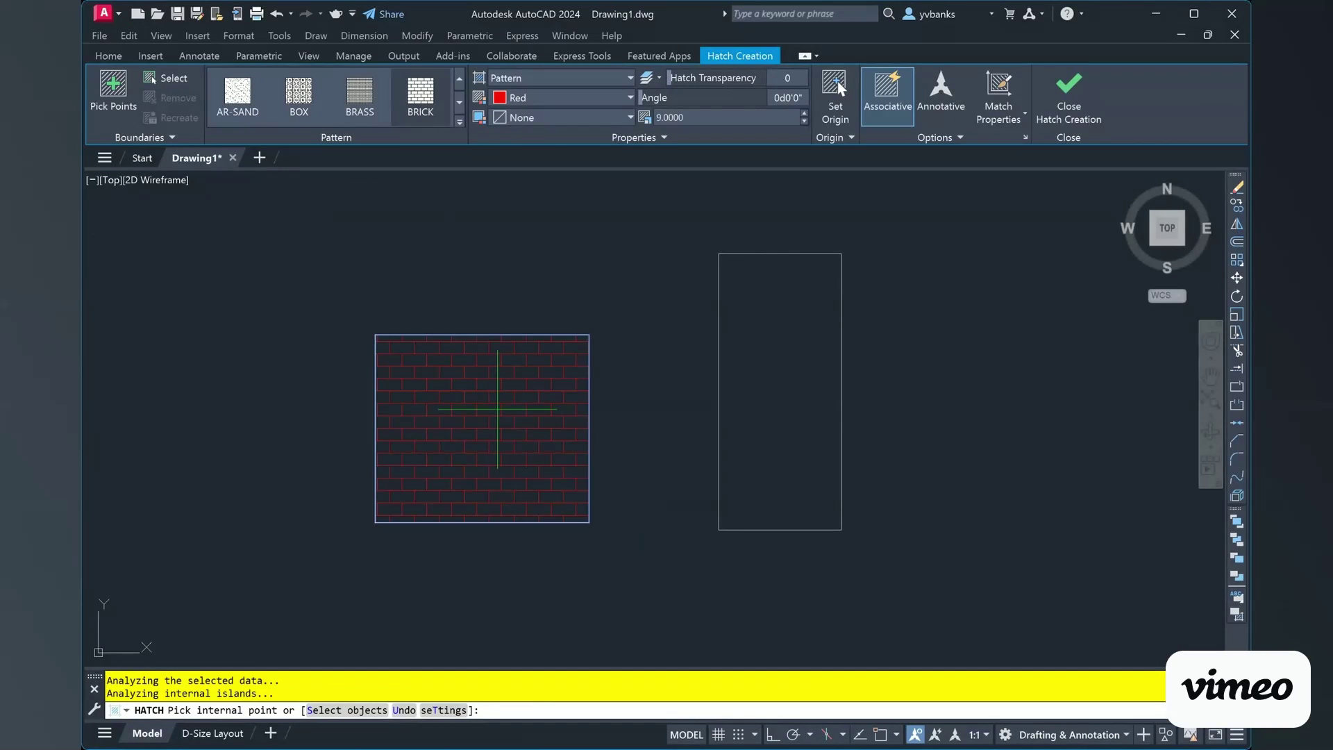
pyautogui.click(906, 264)
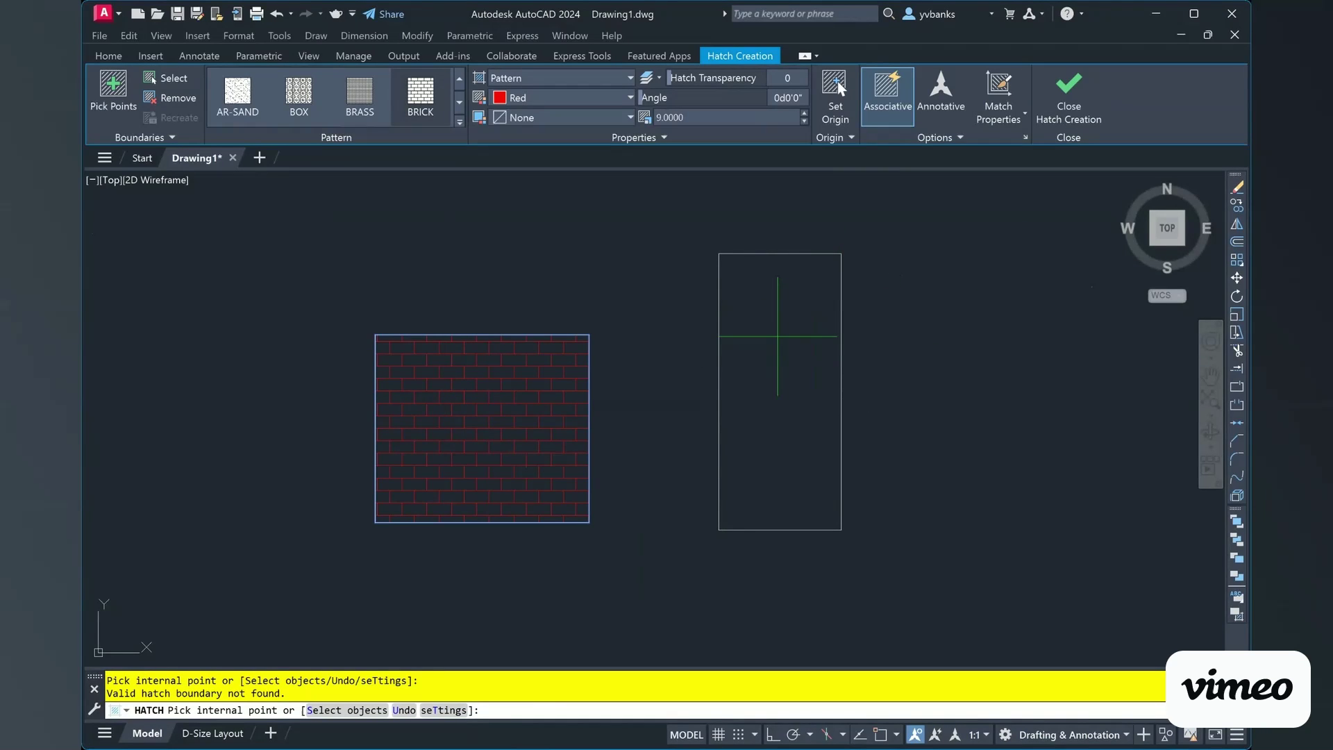
pyautogui.click(779, 430)
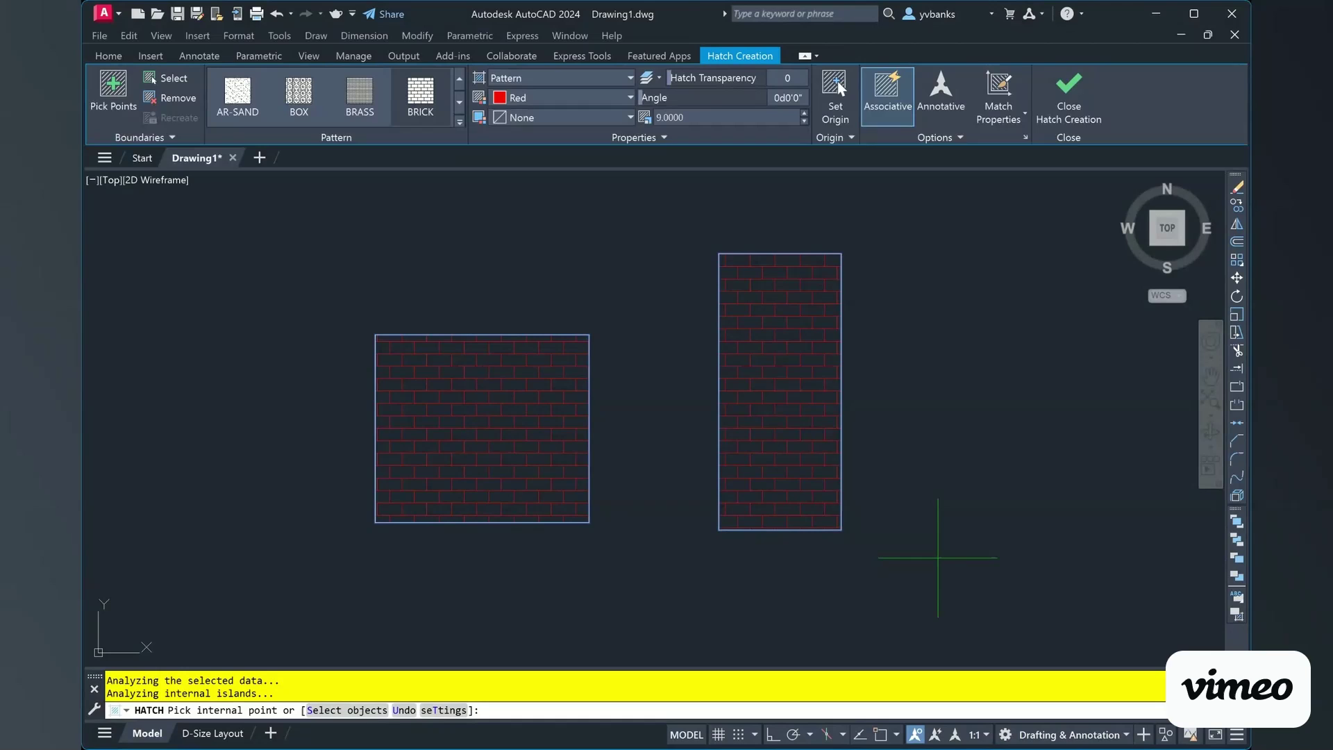
# - Set the pattern scale of the new brick hatch to 12
pyautogui.click(696, 118)
pyautogui.doubleClick(696, 117)
pyautogui.press('BackSpace')
pyautogui.write('12')
pyautogui.press('Return')
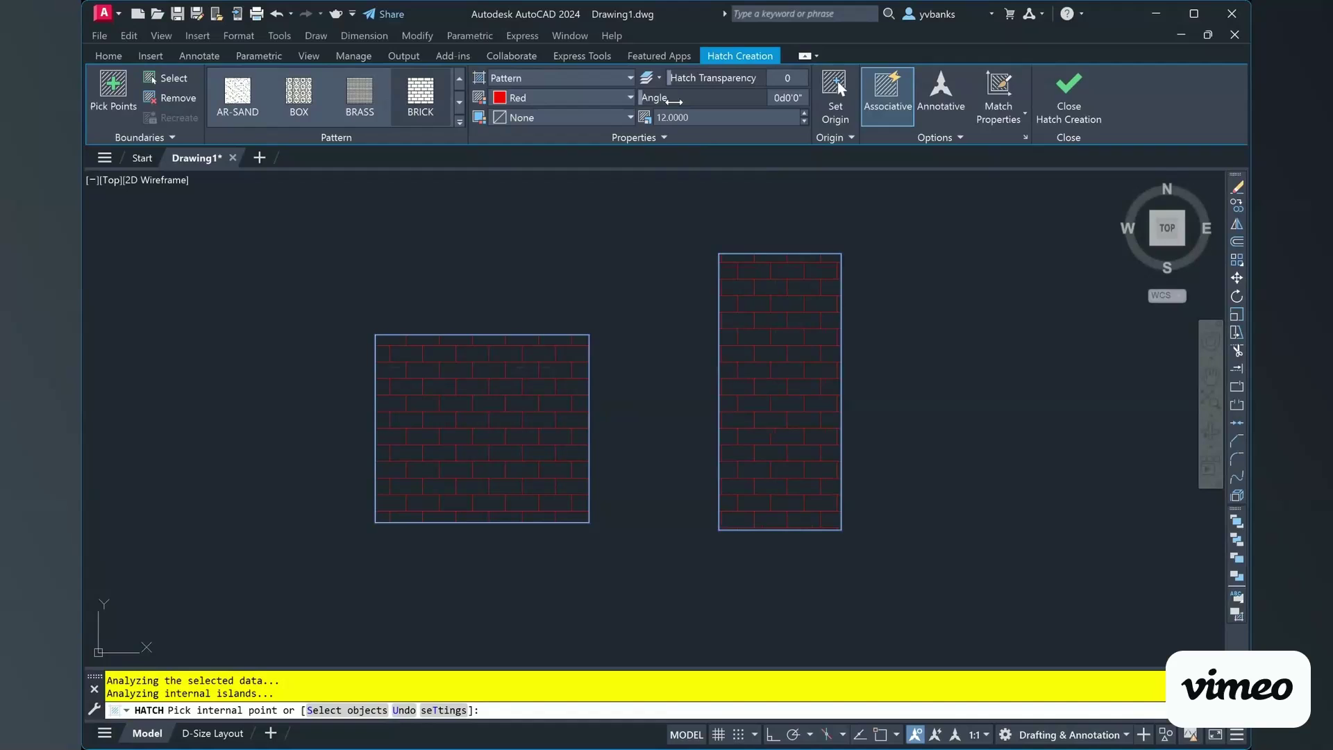
# - Set the brick hatch's pattern scale to 20 and finish creating the hatch in both rectangles
pyautogui.doubleClick(706, 118)
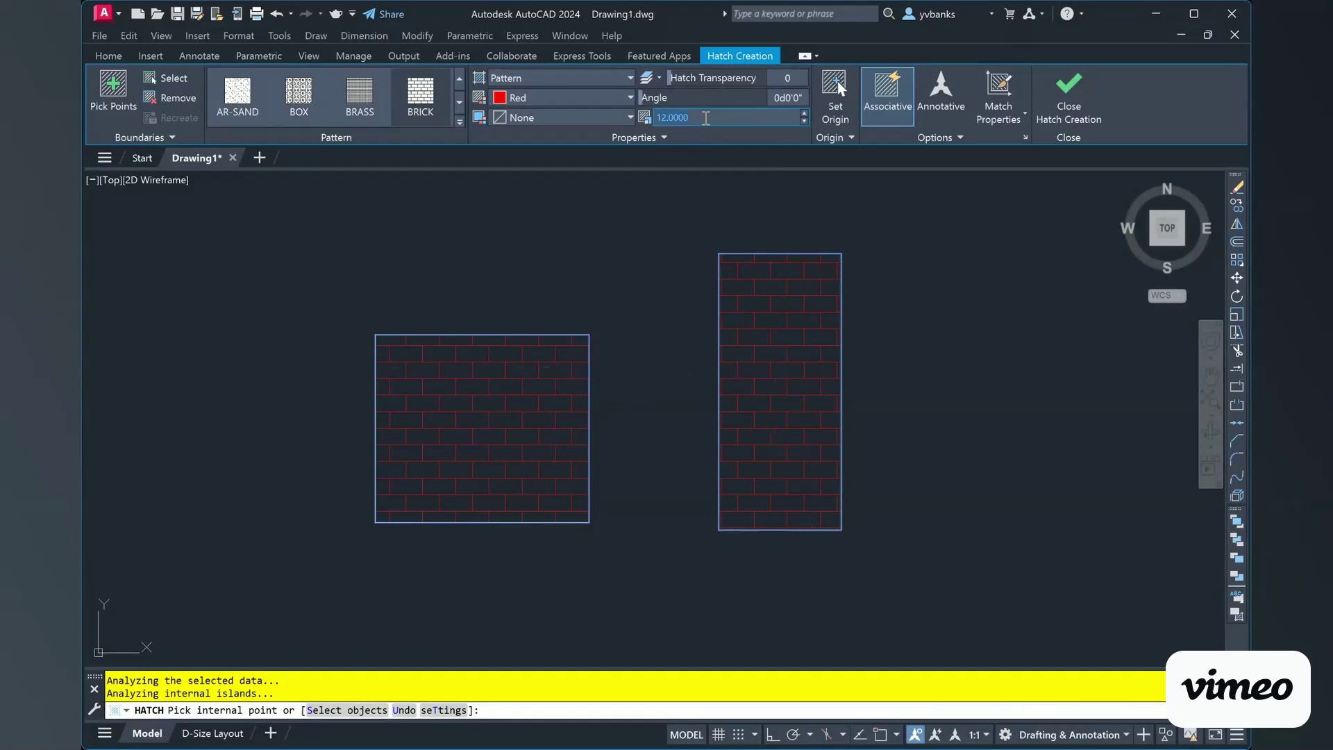
pyautogui.press('BackSpace')
pyautogui.write('20')
pyautogui.press('Return')
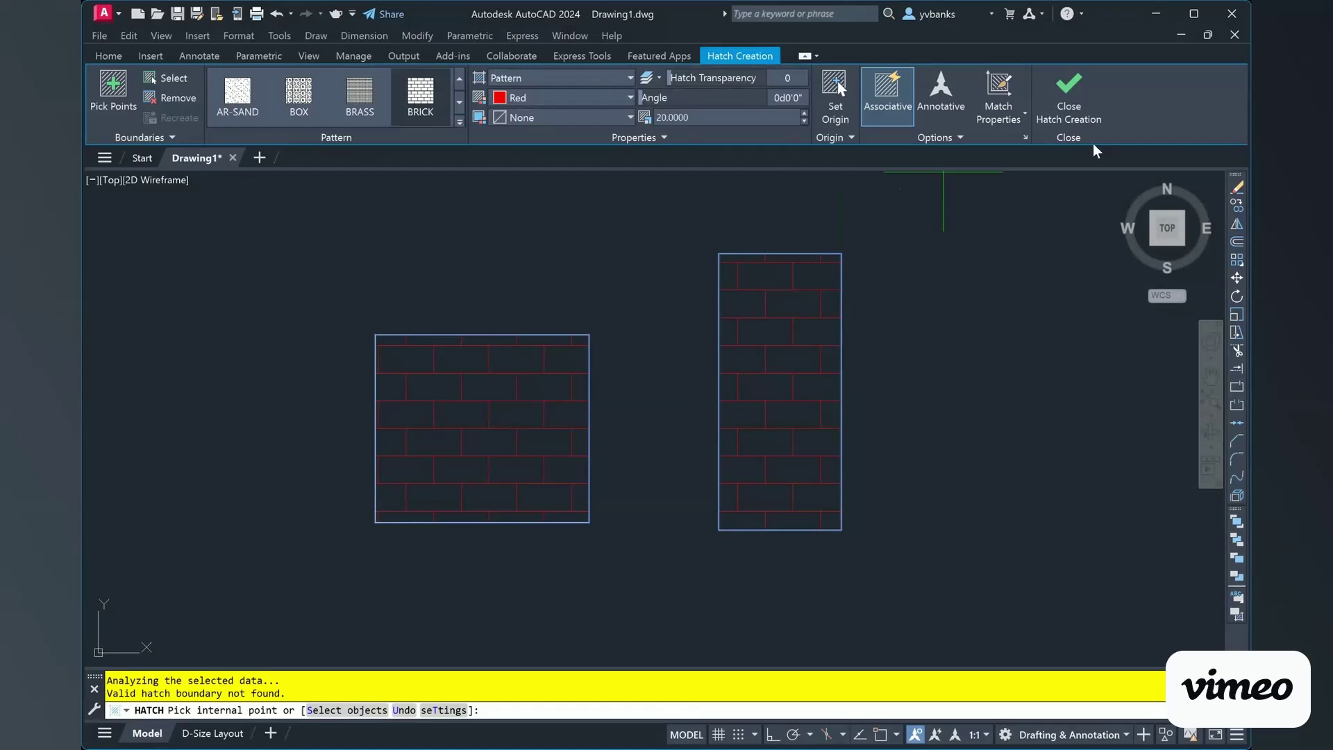
pyautogui.click(1080, 102)
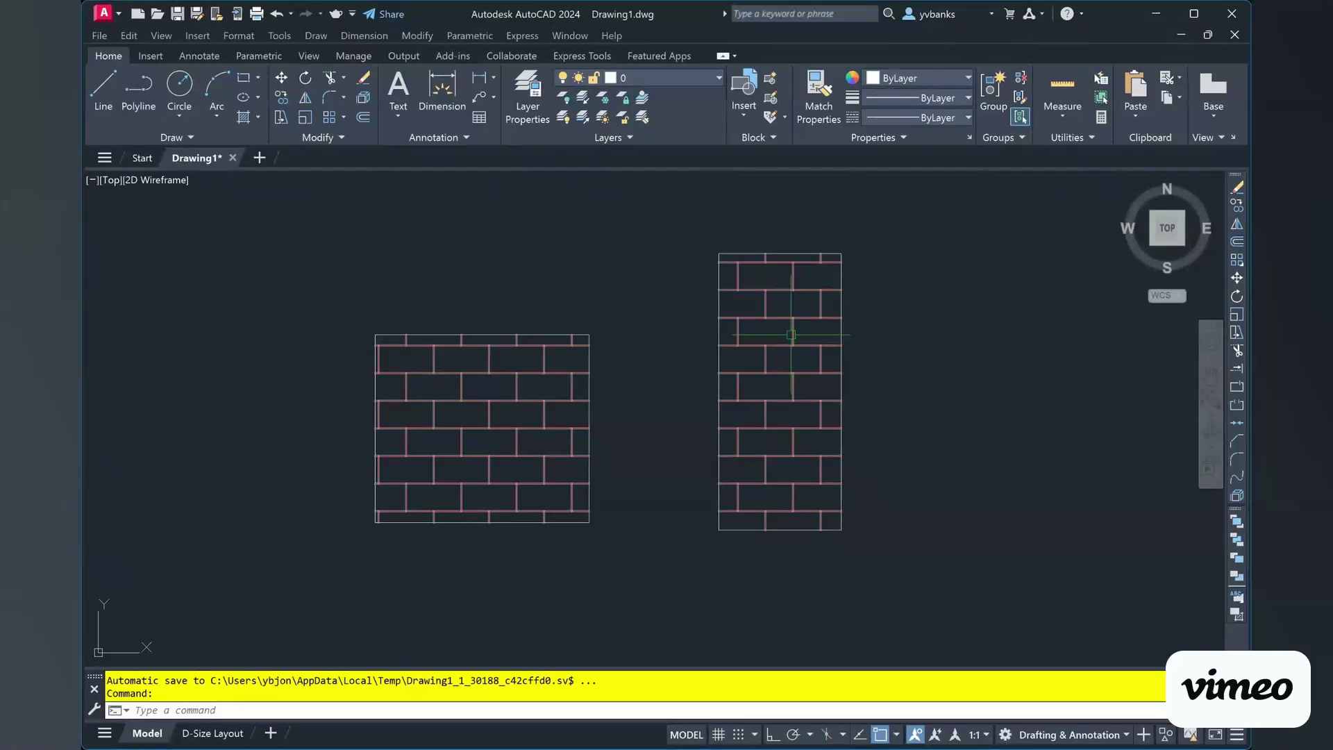
# - Separate the combined brick hatch into individual hatches and check that each rectangle's hatch can be selected alone
pyautogui.press('Escape')
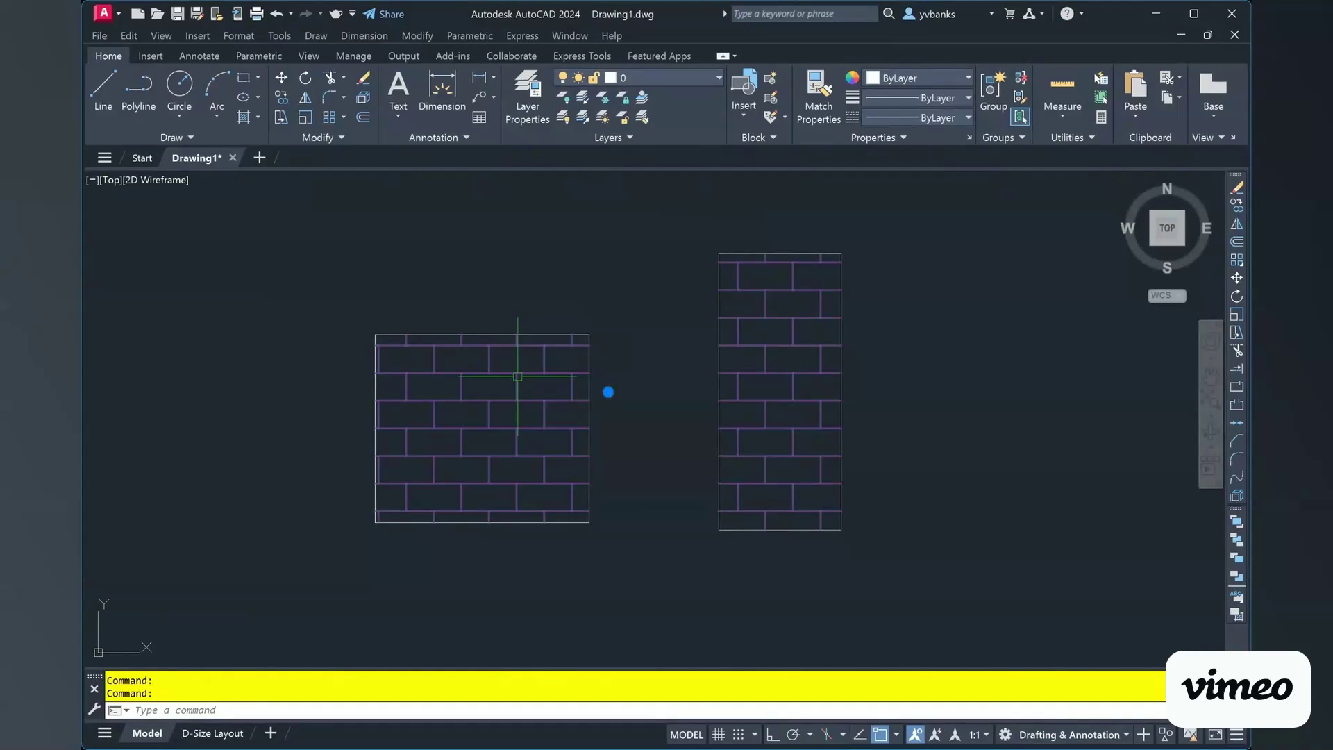
pyautogui.click(517, 376)
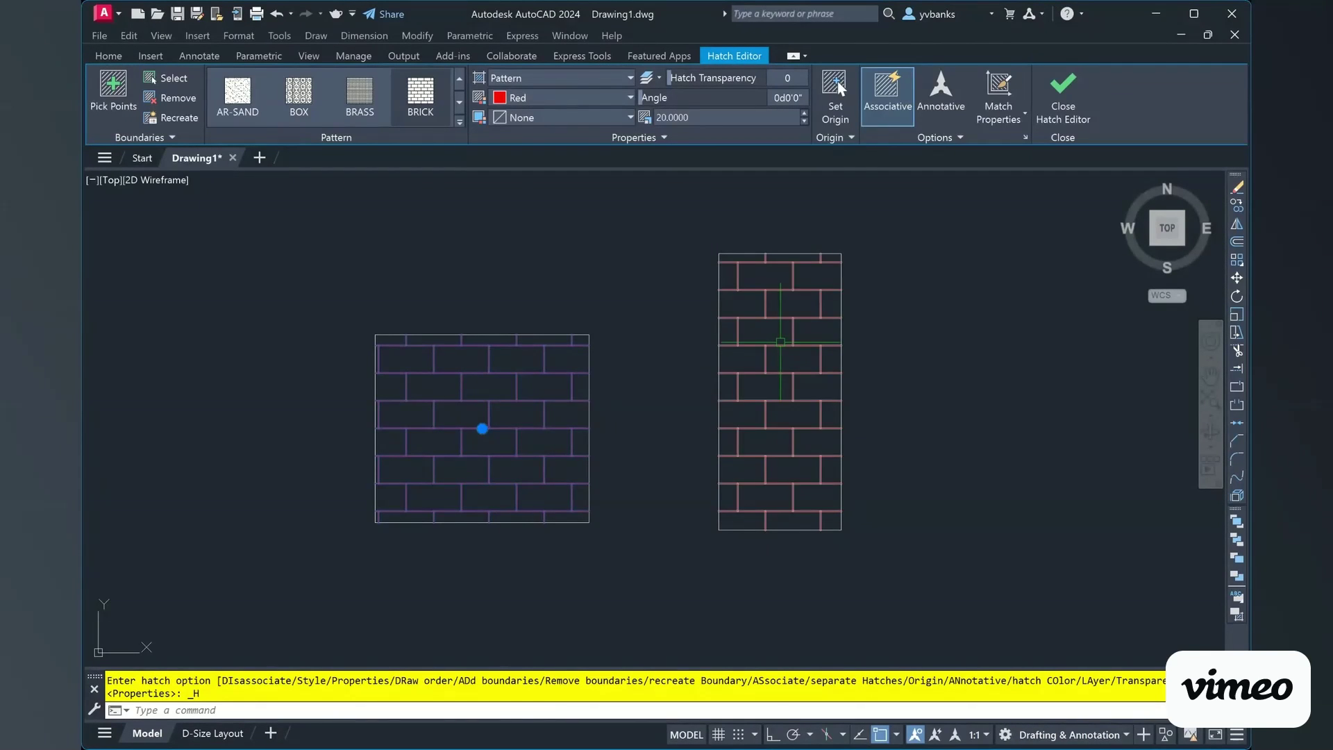
pyautogui.click(780, 342)
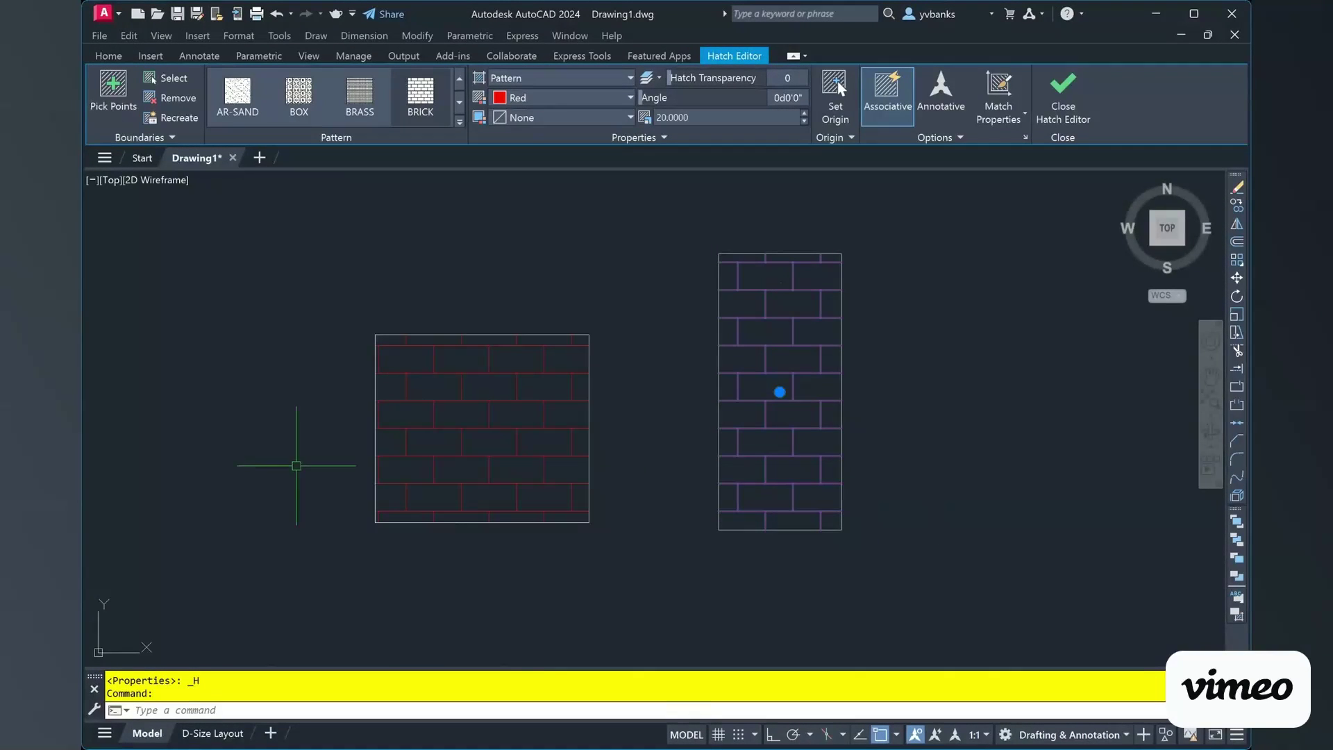
pyautogui.click(486, 400)
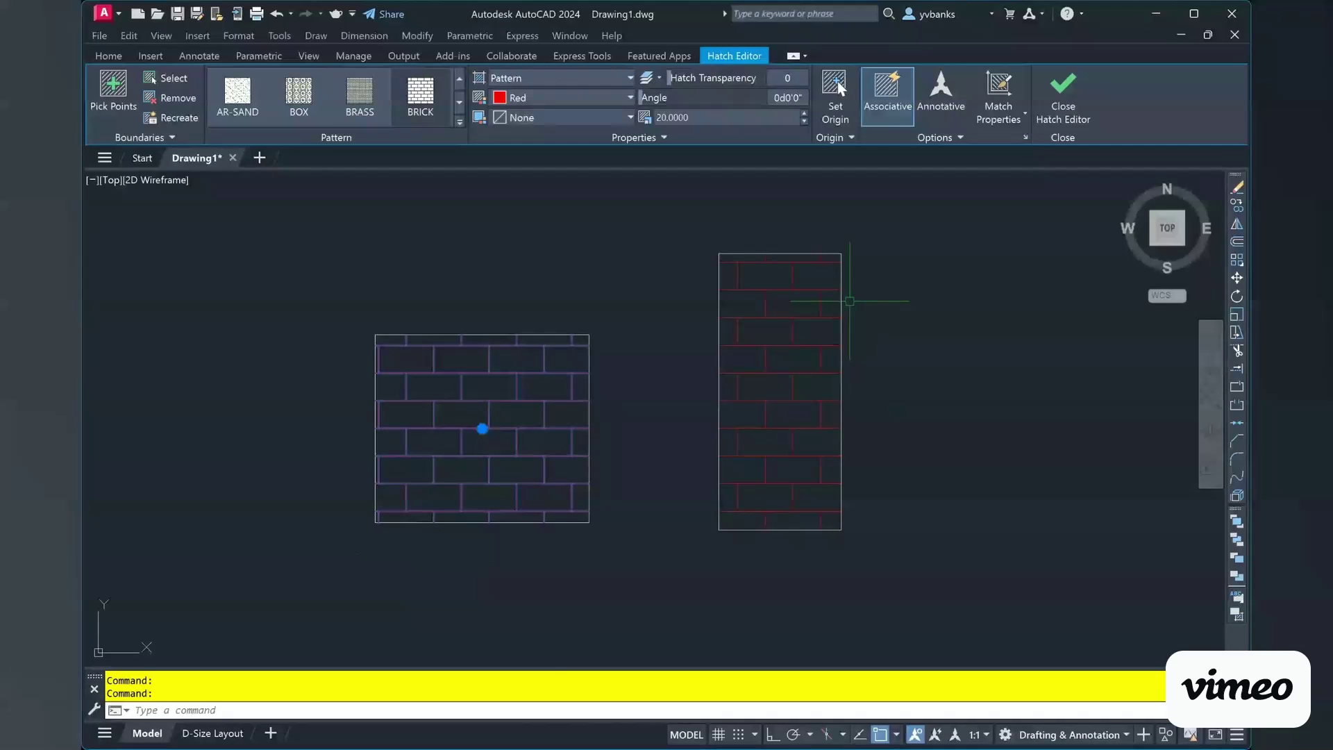
# - Set the pattern scale of the tall rectangle's brick hatch to 10 and deselect it
pyautogui.click(773, 345)
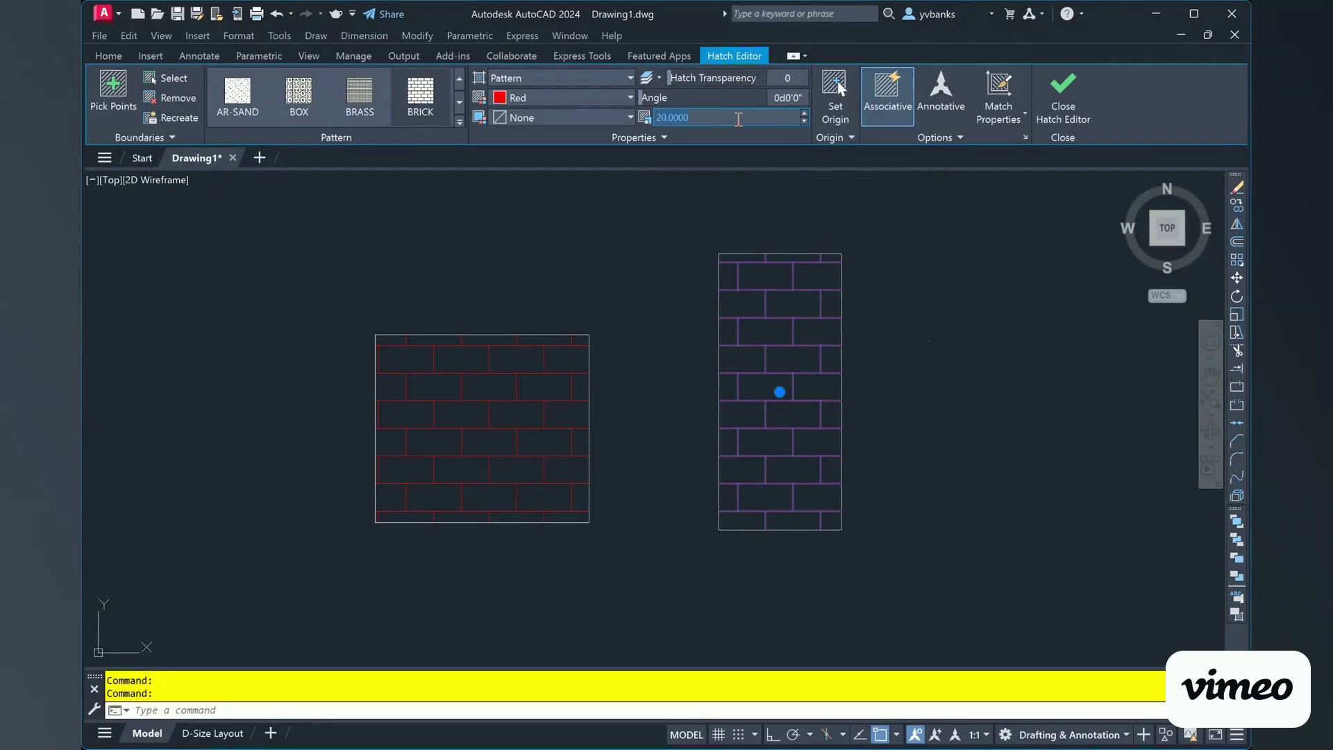
pyautogui.write('10')
pyautogui.click(946, 444)
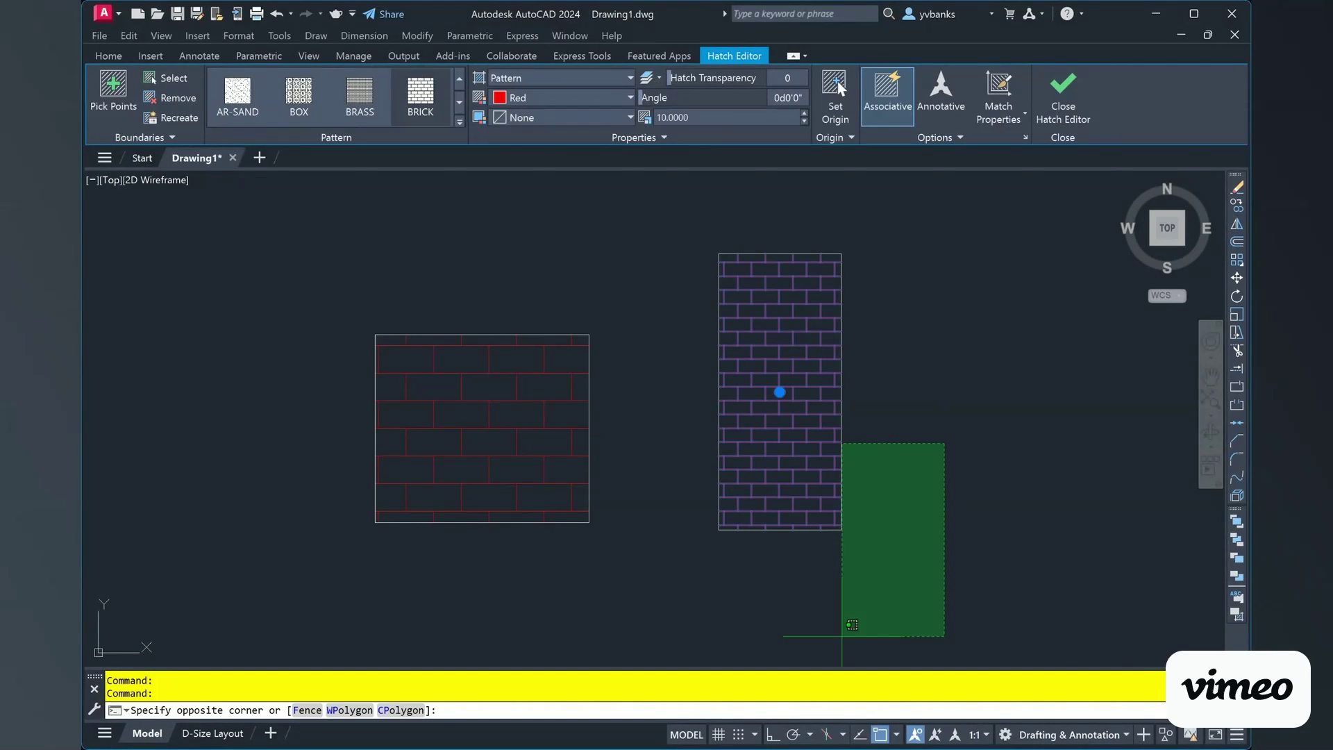
pyautogui.press('Escape')
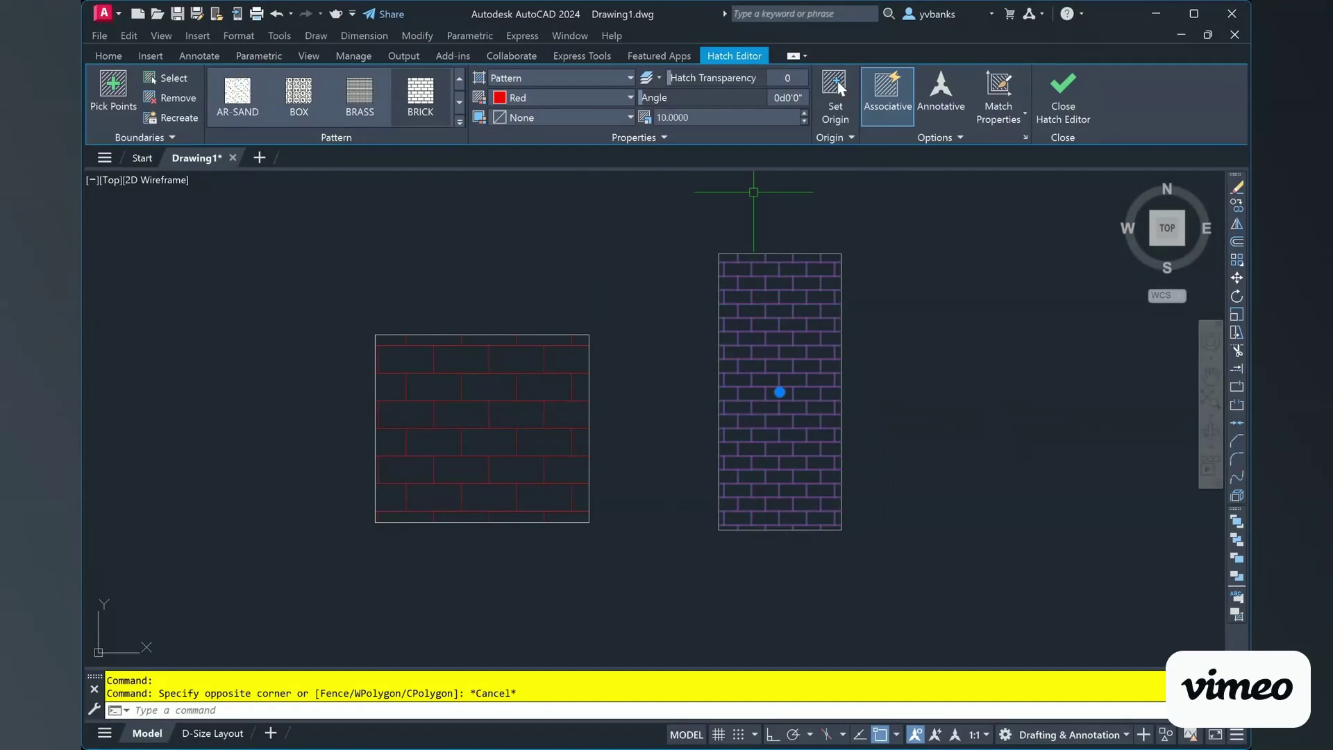
pyautogui.click(451, 378)
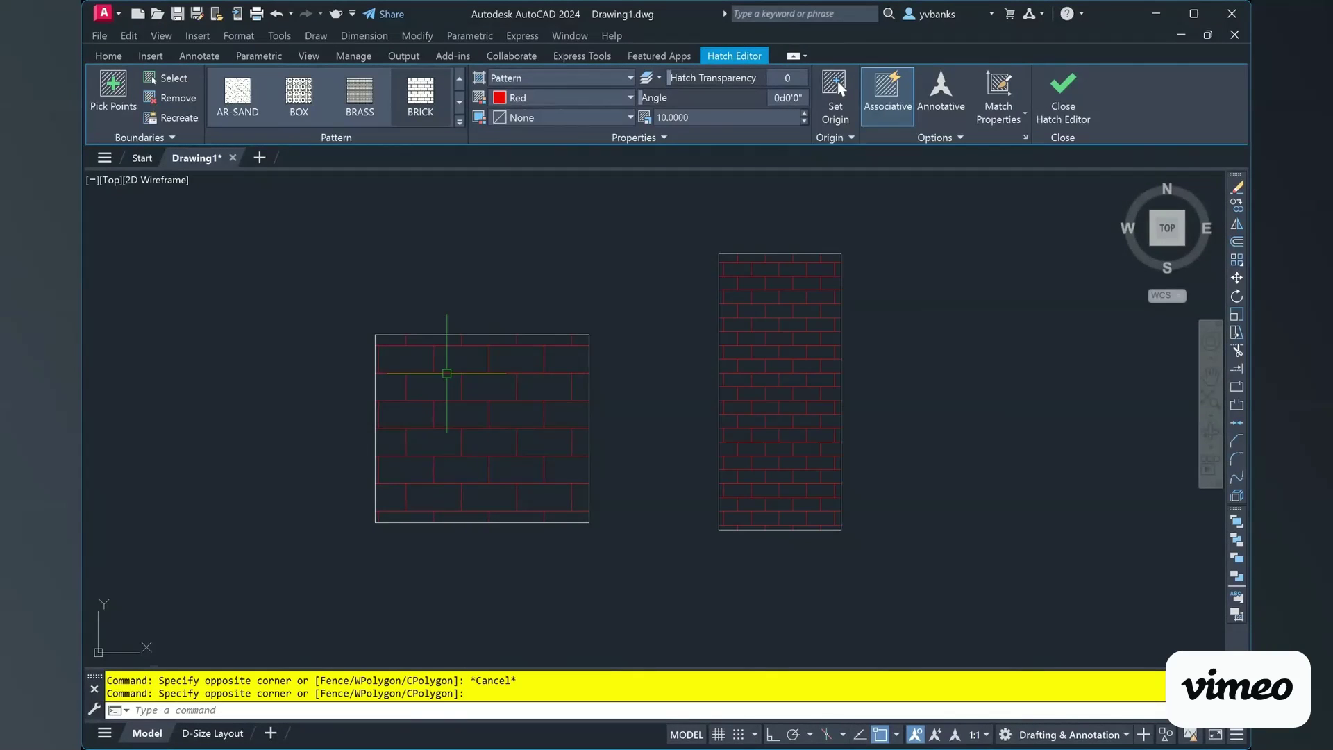
# - Give the nearly square rectangle's brick hatch a white background color and close the hatch editing
pyautogui.scroll(2, 437, 375)
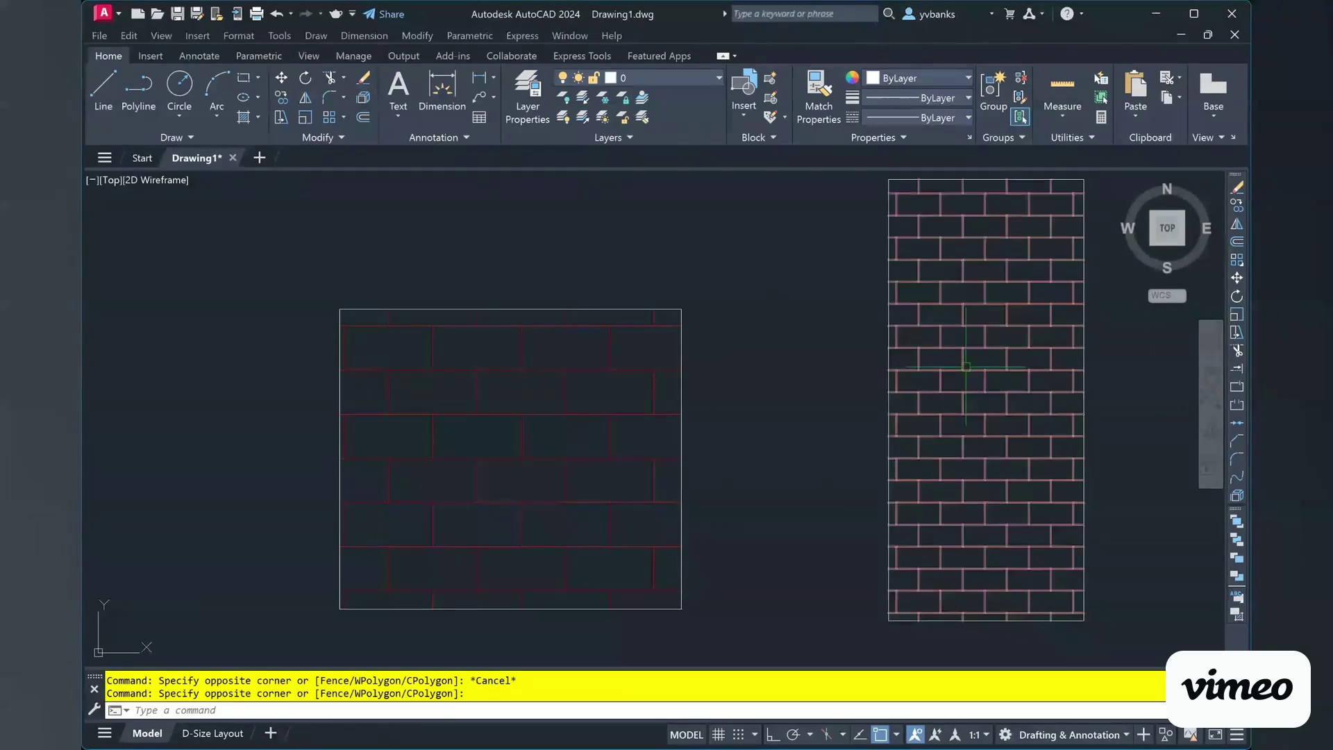
pyautogui.click(515, 413)
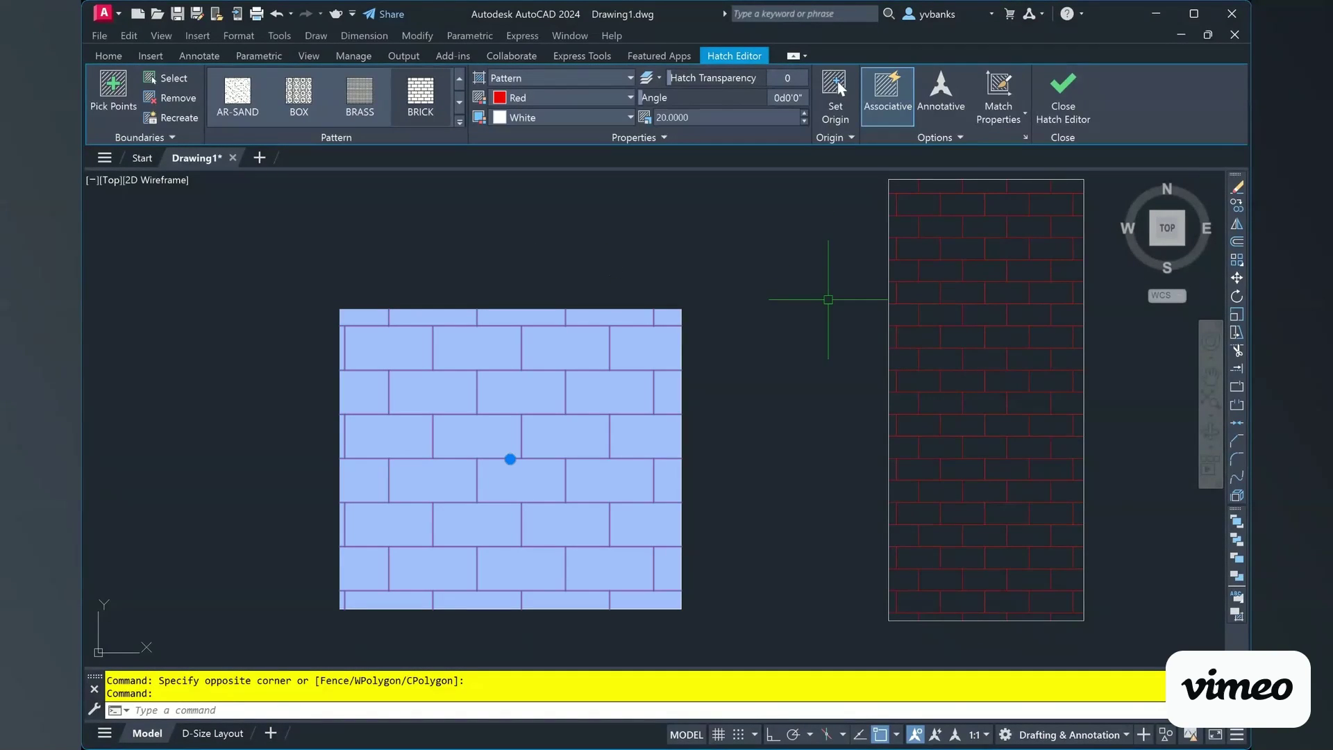
pyautogui.press('Escape')
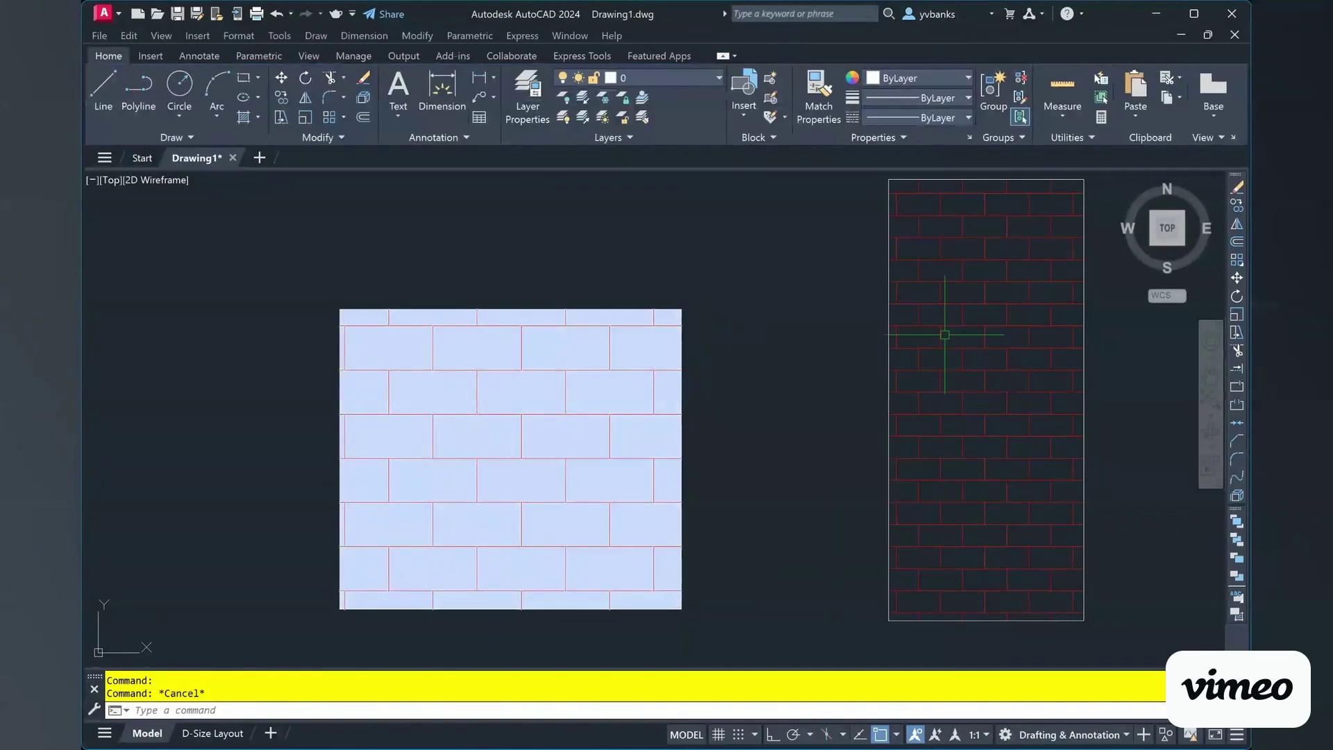
pyautogui.scroll(2, 797, 312)
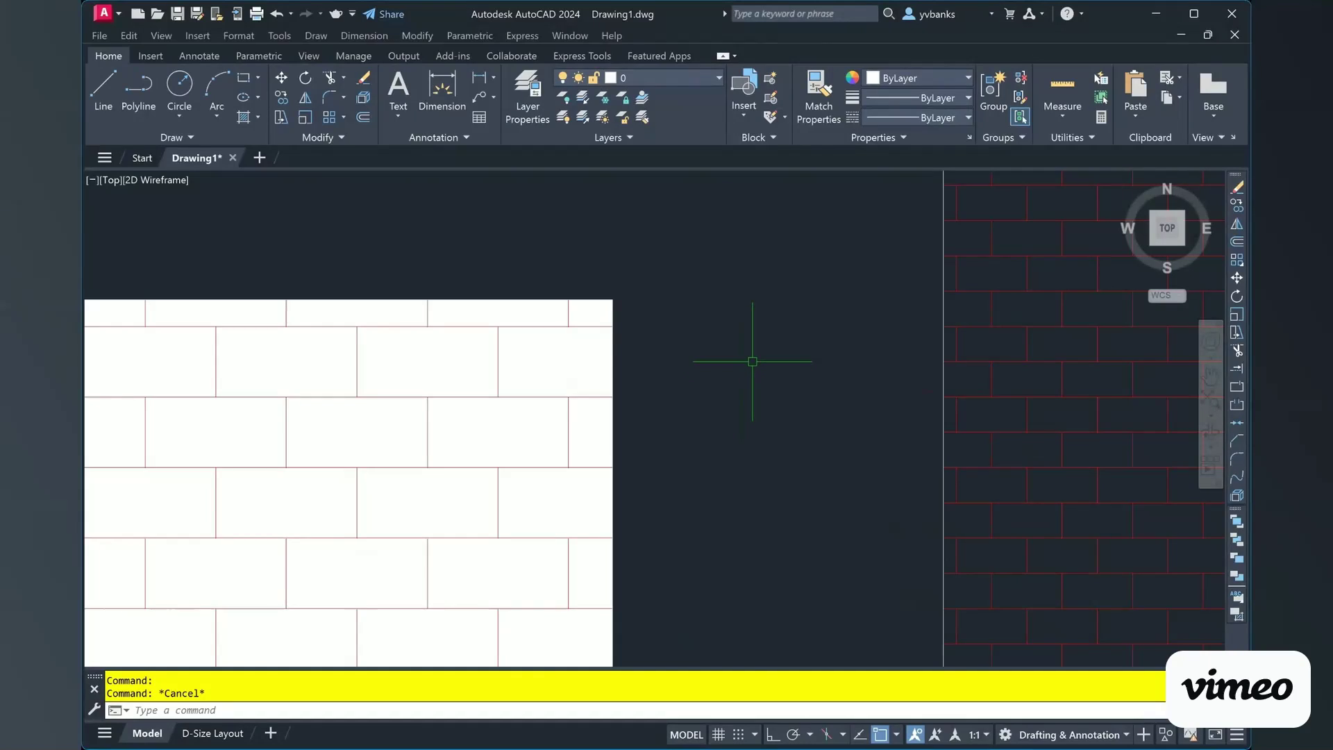
pyautogui.scroll(-2, 749, 363)
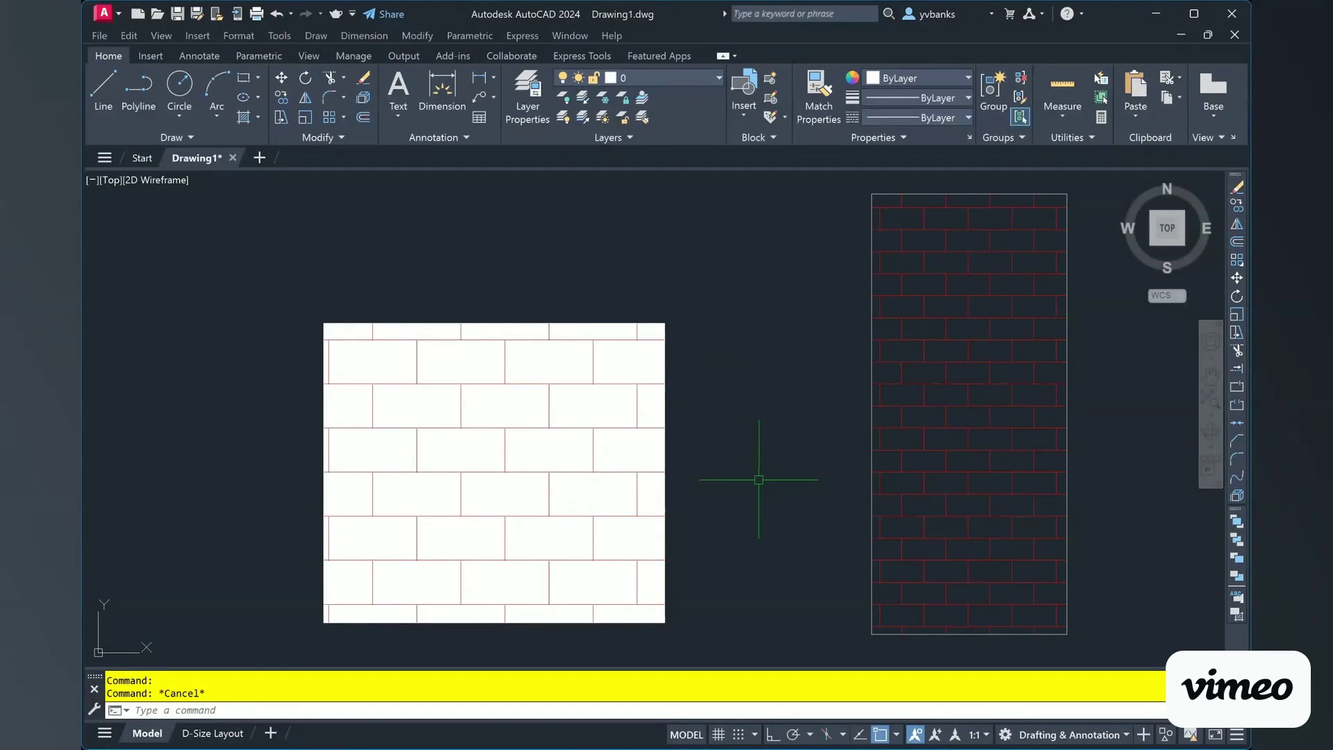
pyautogui.scroll(-2, 756, 475)
pyautogui.scroll(2, 1079, 420)
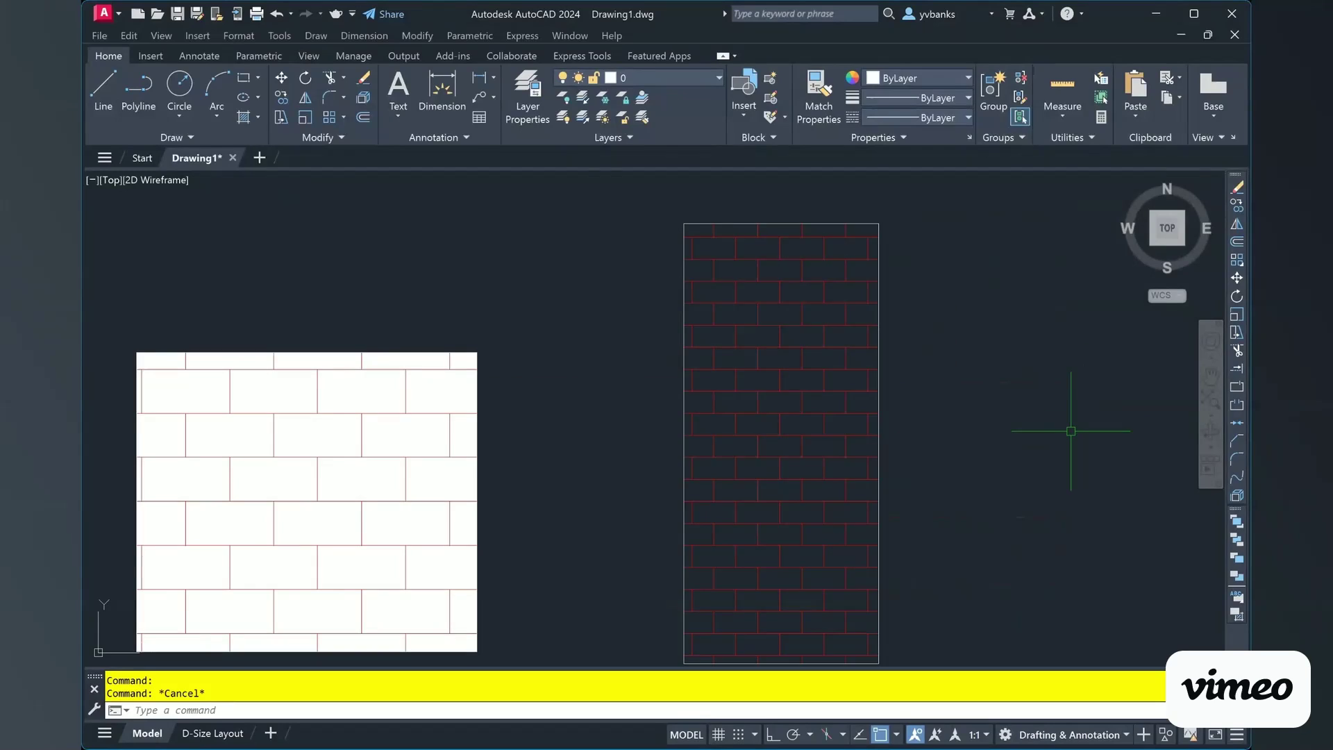
pyautogui.scroll(-2, 1062, 430)
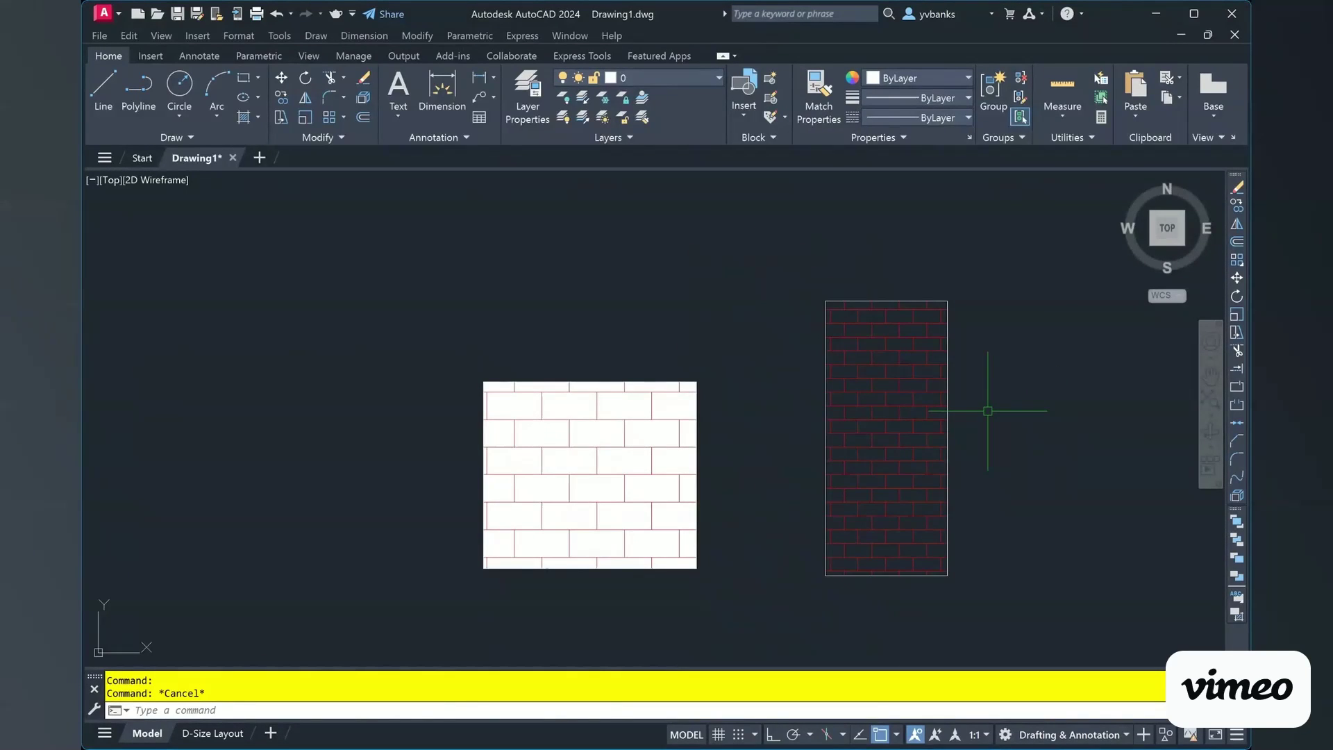